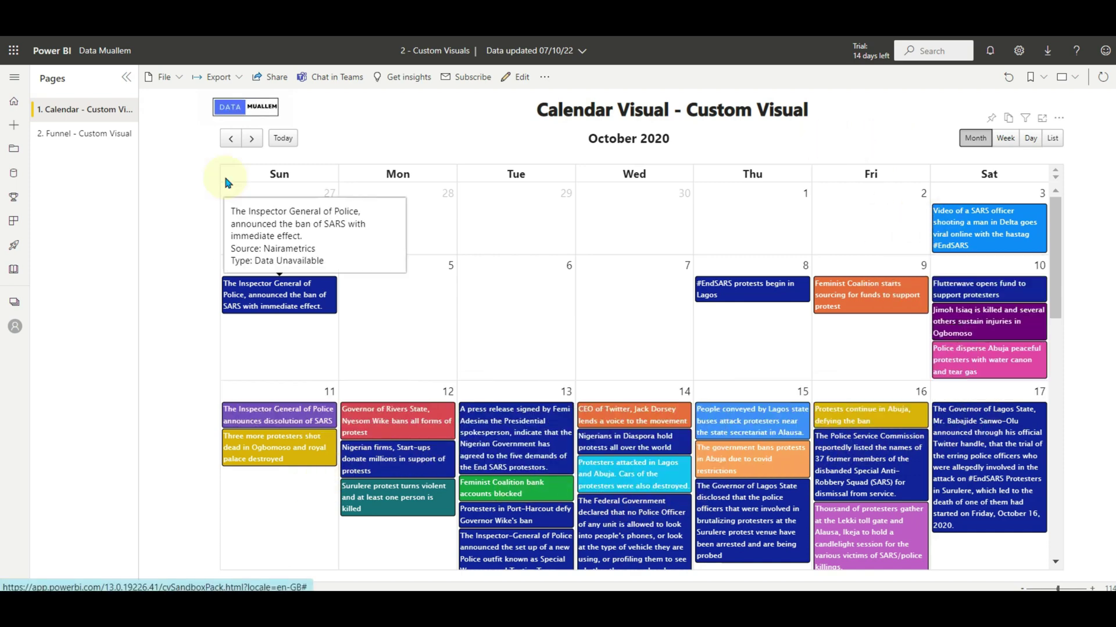
Browse the existing calendar: November, back to October, week of 4–10 Oct, day and month views
{"action": "left_click", "coordinate": [251, 139]}
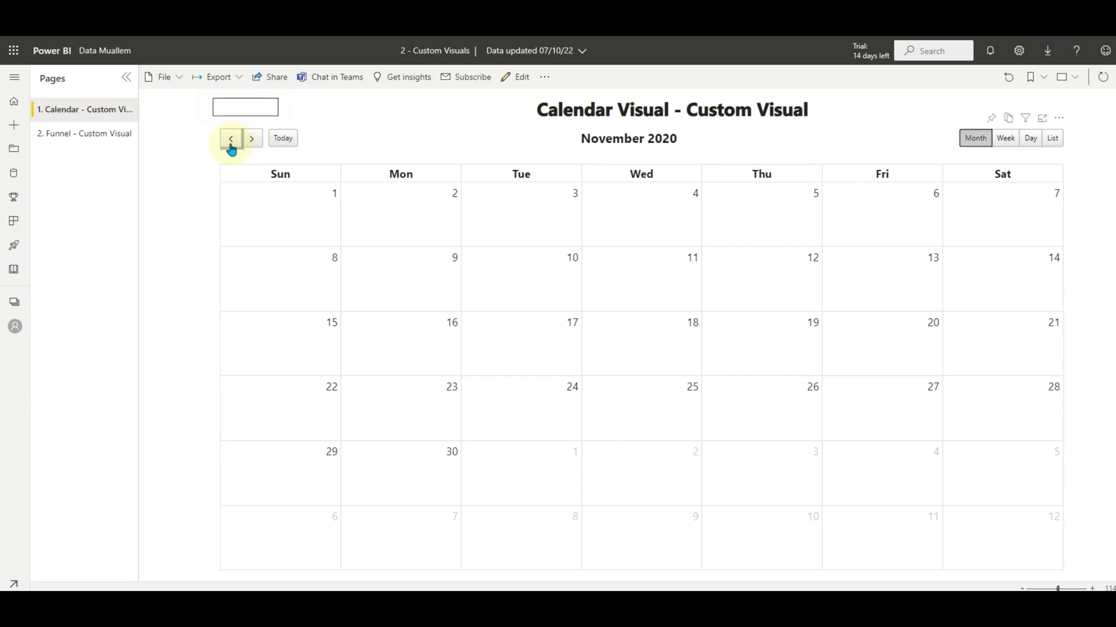
{"action": "left_click", "coordinate": [230, 140]}
{"action": "left_click", "coordinate": [230, 140]}
{"action": "left_click", "coordinate": [251, 139]}
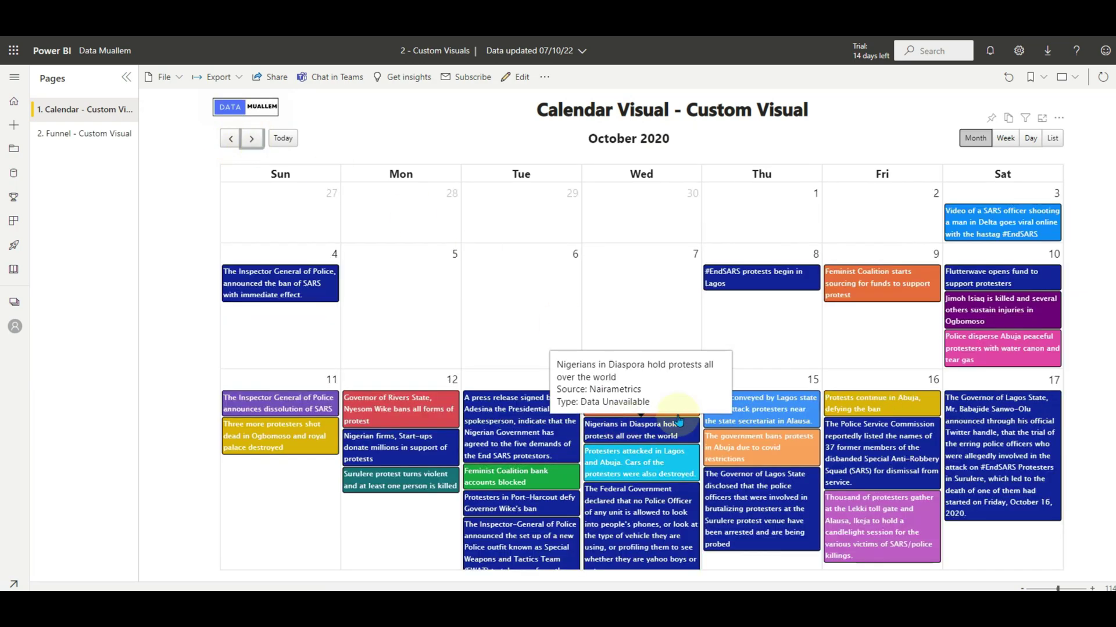
{"action": "left_click", "coordinate": [1005, 138]}
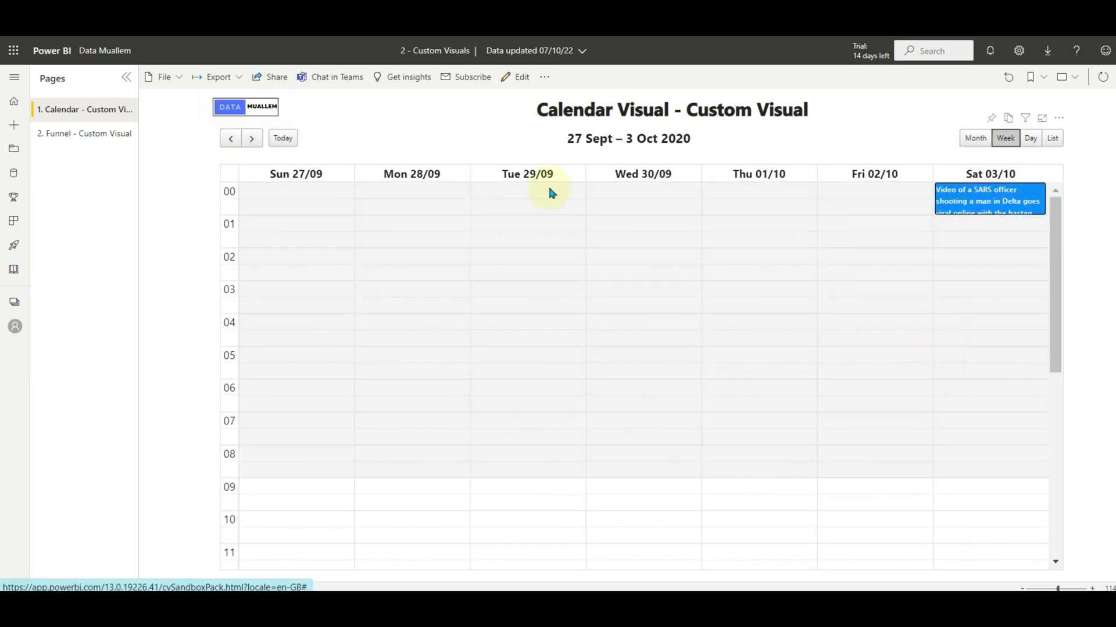
{"action": "left_click", "coordinate": [251, 140]}
{"action": "scroll", "coordinate": [260, 247], "scroll_direction": "down", "scroll_amount": 3}
{"action": "scroll", "coordinate": [259, 239], "scroll_direction": "up", "scroll_amount": 3}
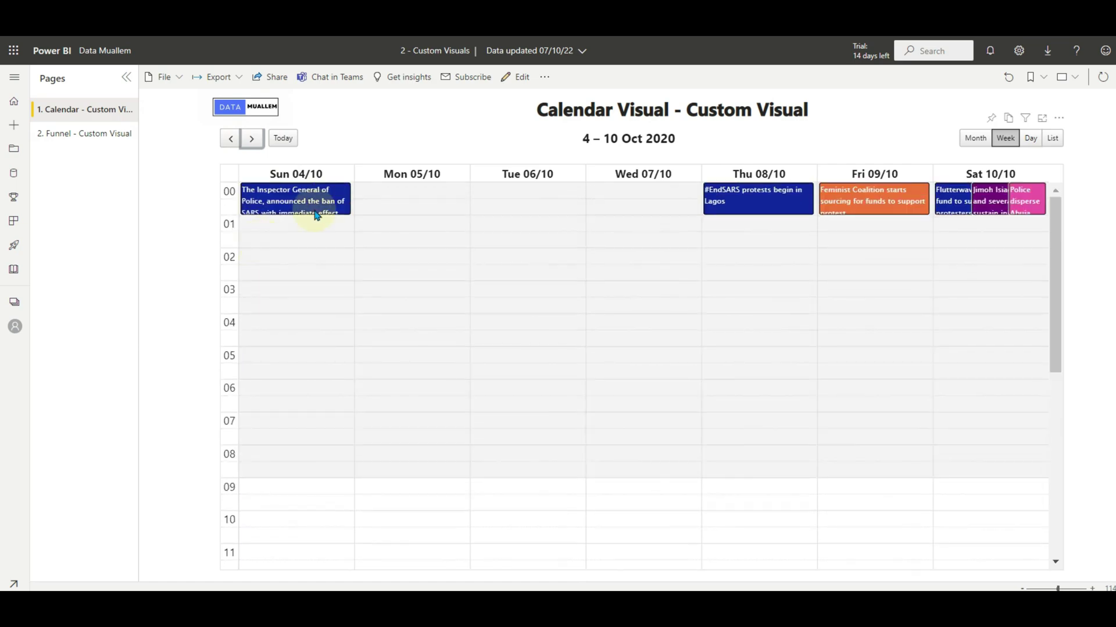
{"action": "left_click", "coordinate": [1031, 140]}
{"action": "left_click", "coordinate": [976, 140]}
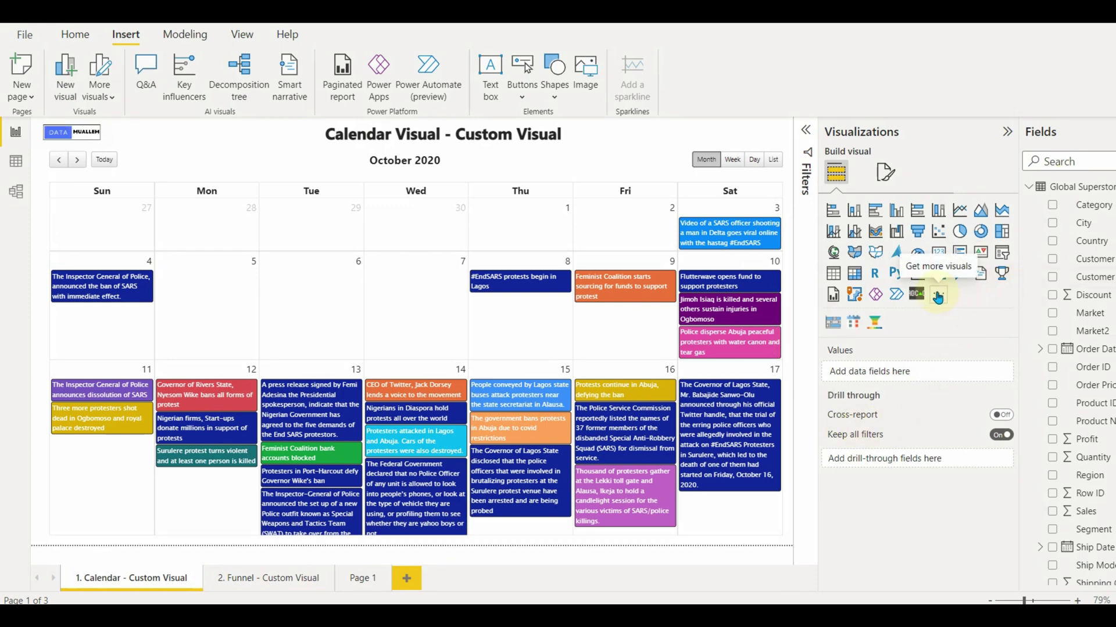
Import Calendar by MAQ Software from the visuals gallery after searching 'calendar'
{"action": "left_click", "coordinate": [937, 297]}
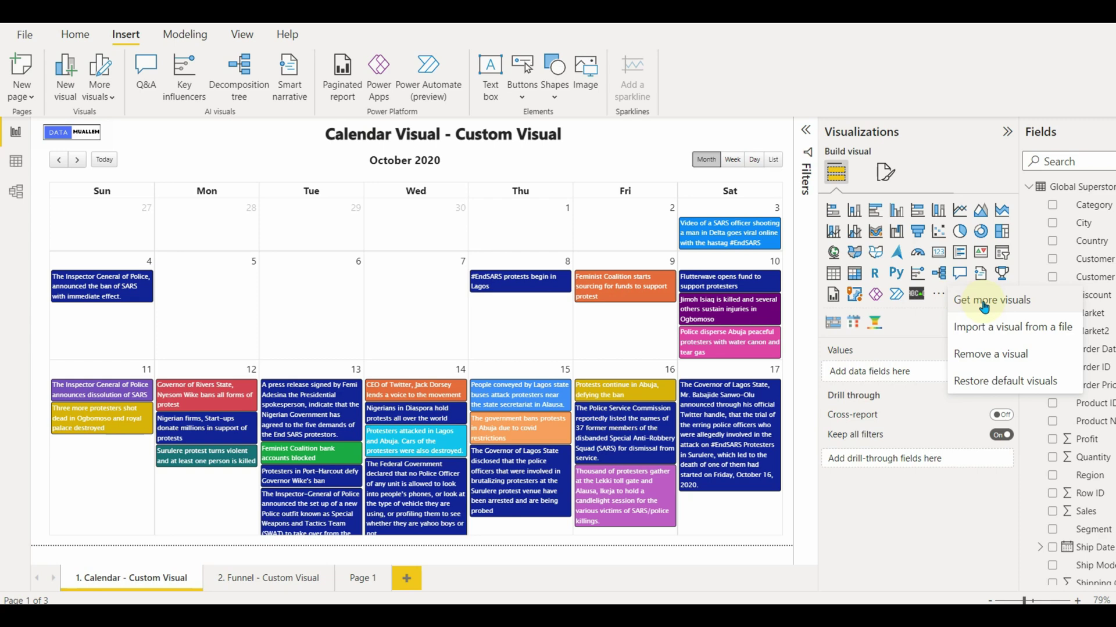
{"action": "left_click", "coordinate": [983, 301]}
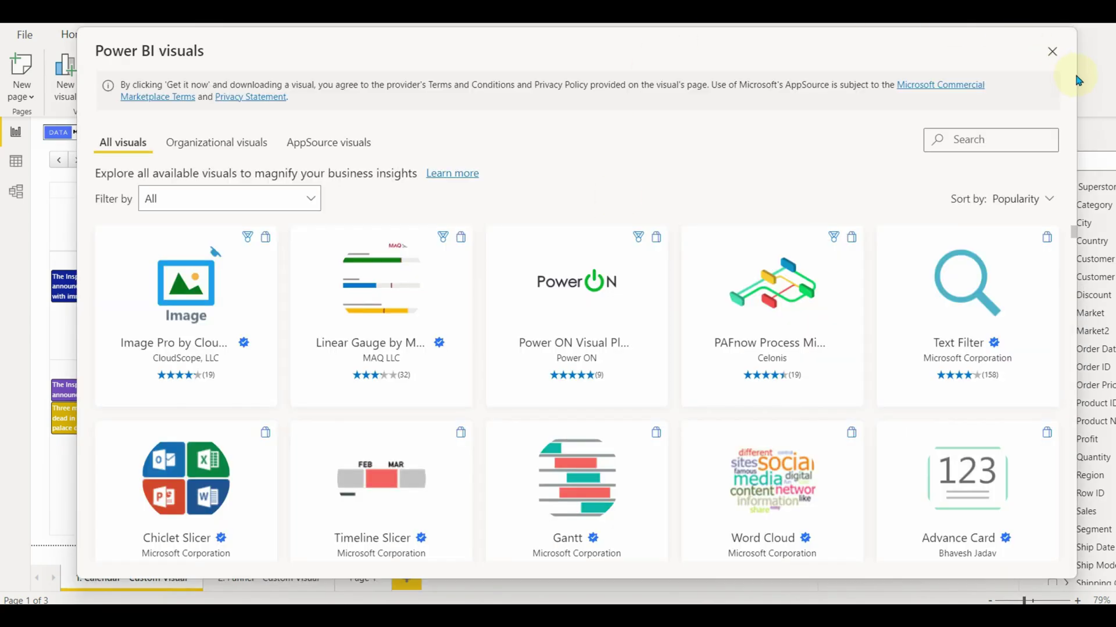
{"action": "left_click", "coordinate": [964, 142]}
{"action": "type", "text": "calenda"}
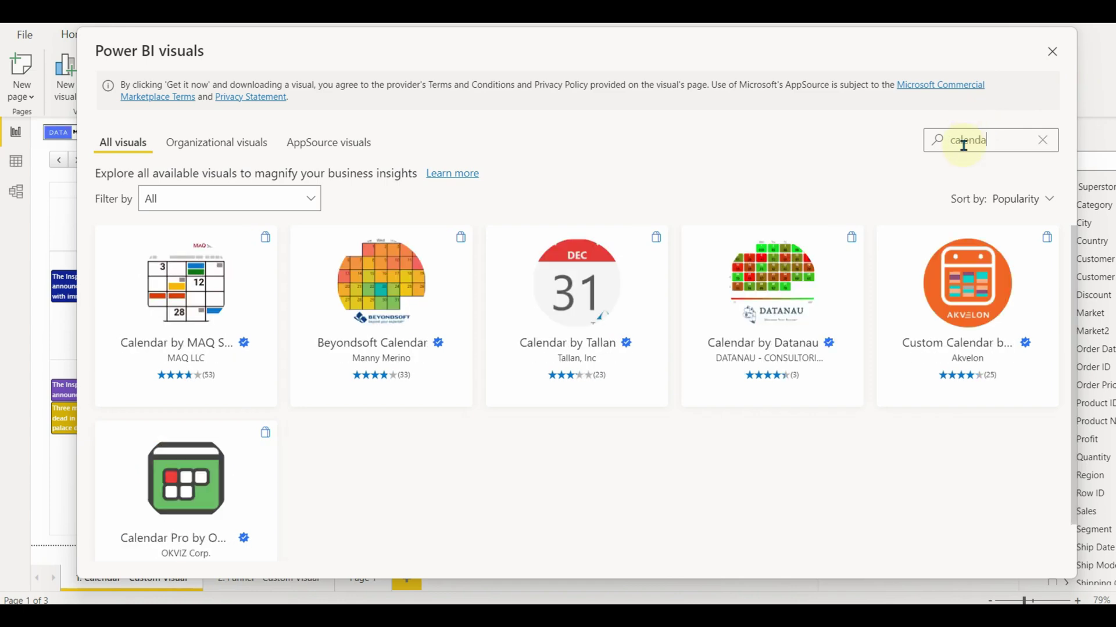
{"action": "mouse_move", "coordinate": [186, 316]}
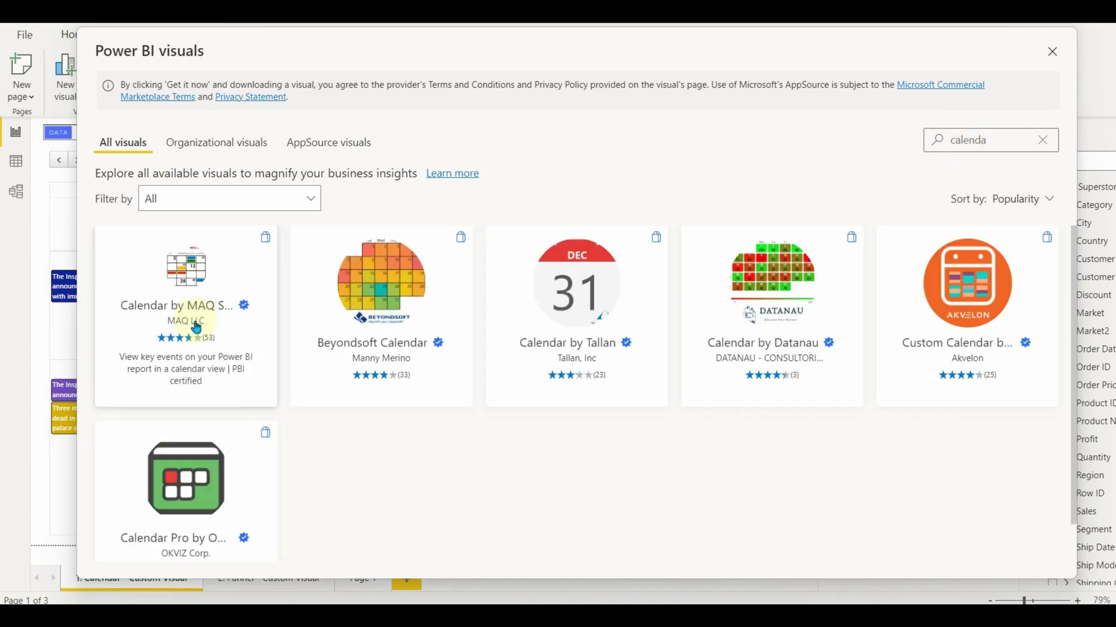
{"action": "left_click", "coordinate": [195, 325]}
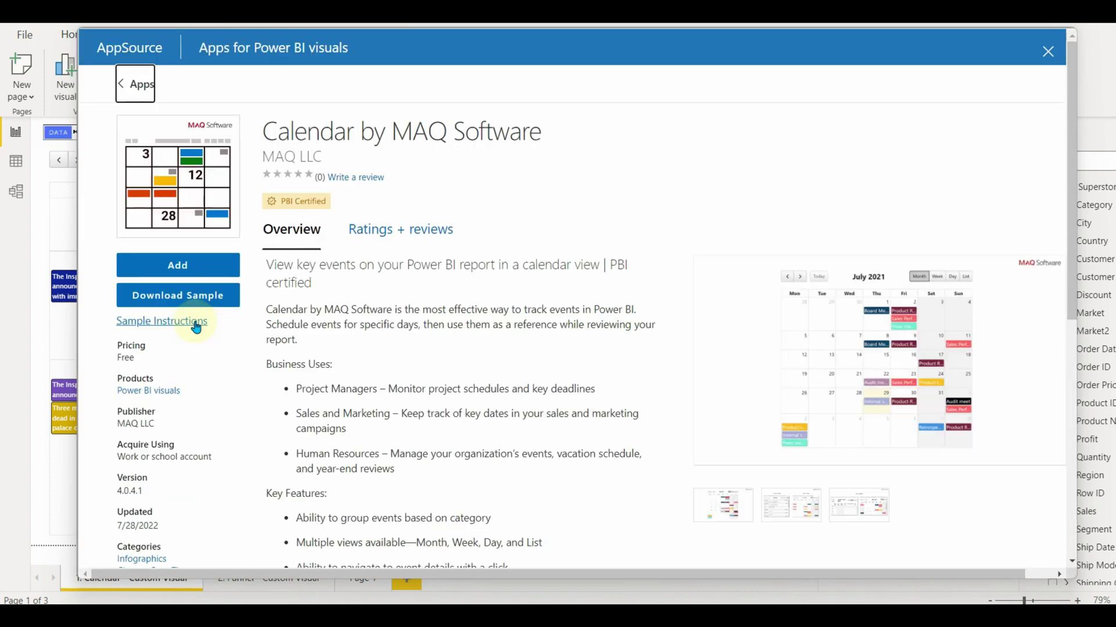
{"action": "left_click", "coordinate": [177, 265]}
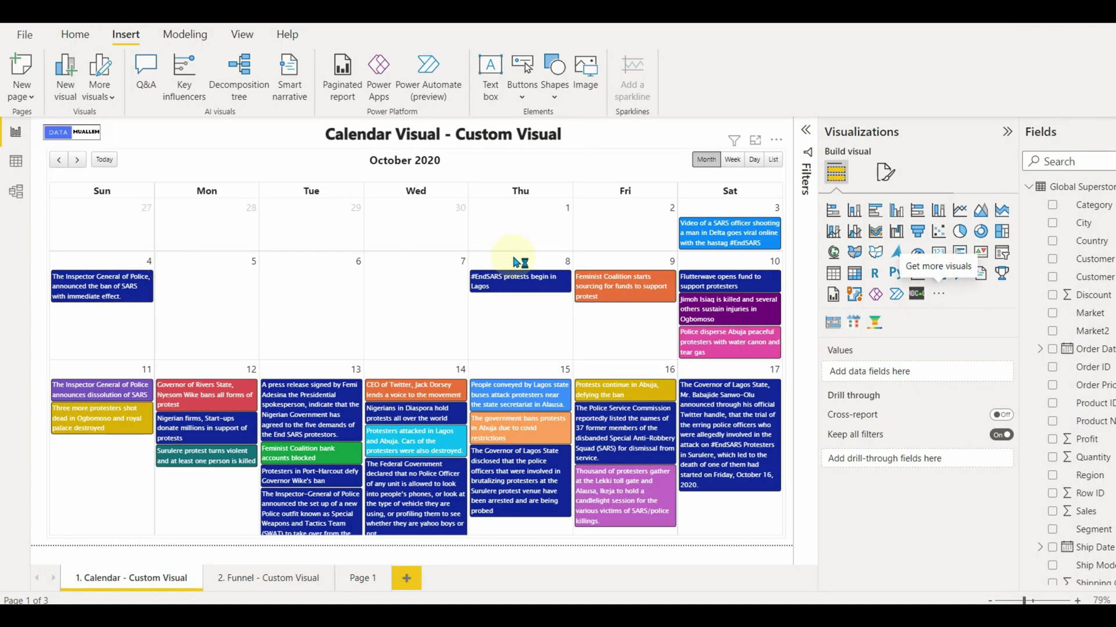
{"action": "left_click", "coordinate": [703, 333]}
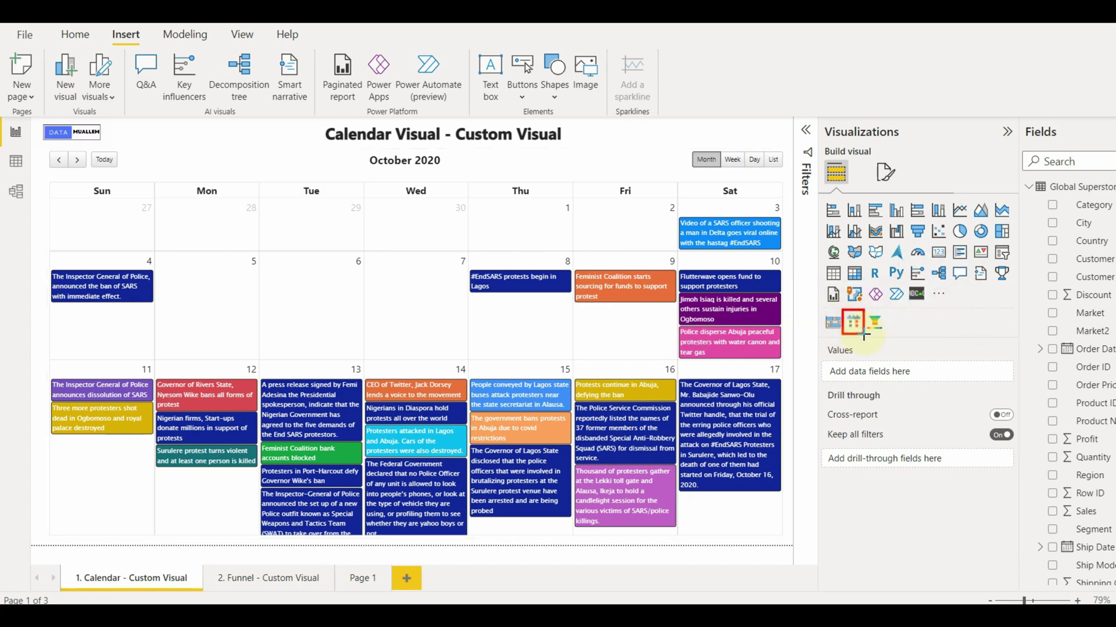
Pin the Calendar and Funnel/Pyramid Chart xViz visuals to the visualizations pane
{"action": "right_click", "coordinate": [851, 328]}
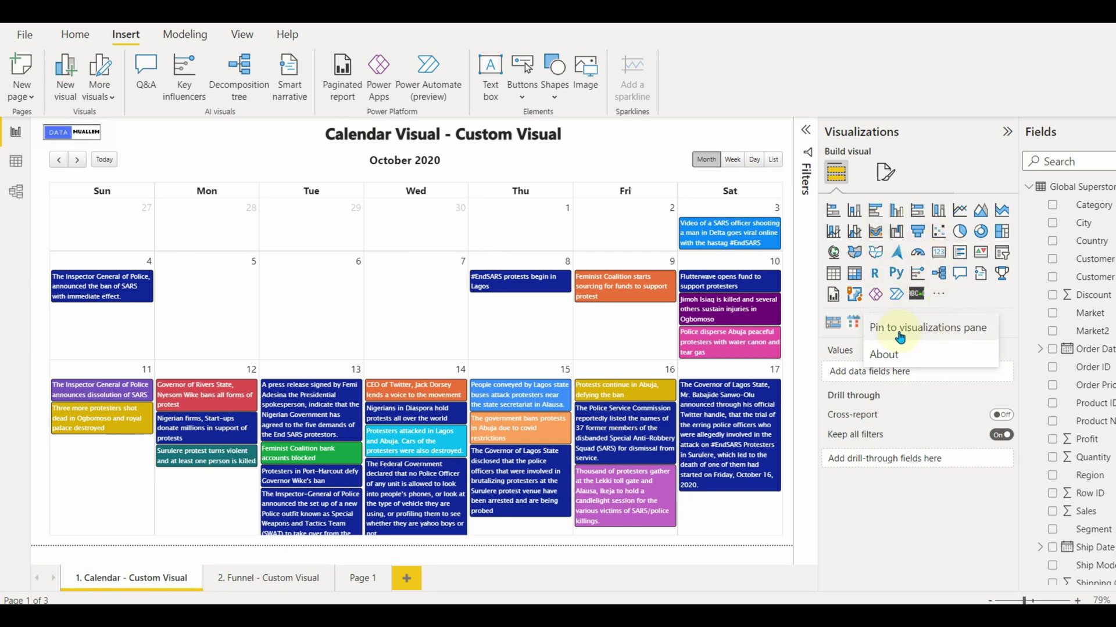
{"action": "left_click", "coordinate": [903, 329]}
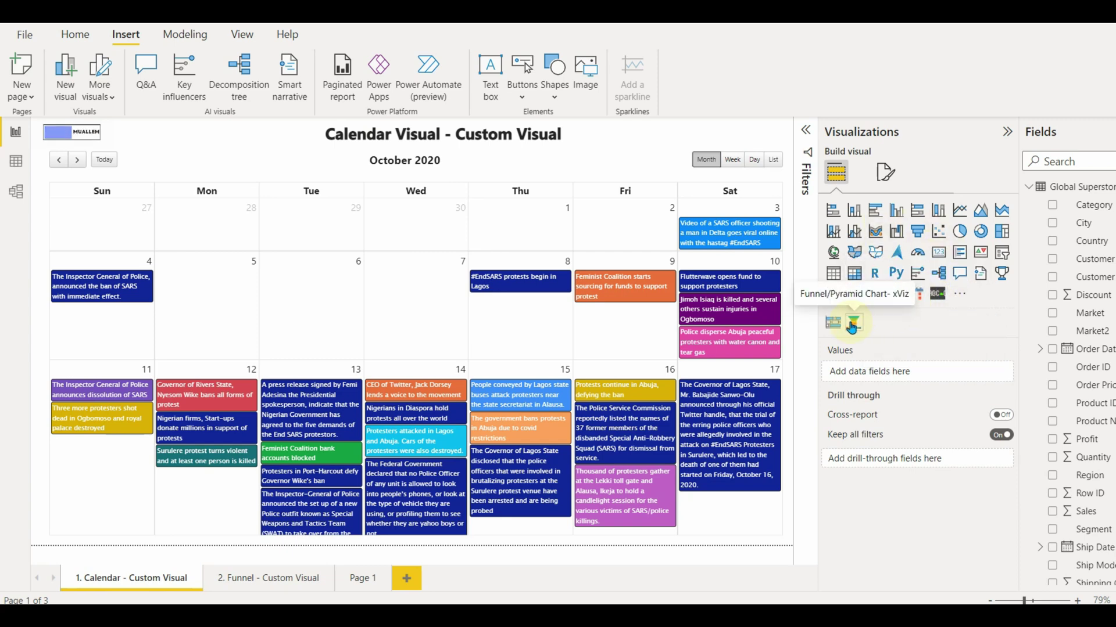
{"action": "right_click", "coordinate": [855, 320]}
{"action": "left_click", "coordinate": [890, 333]}
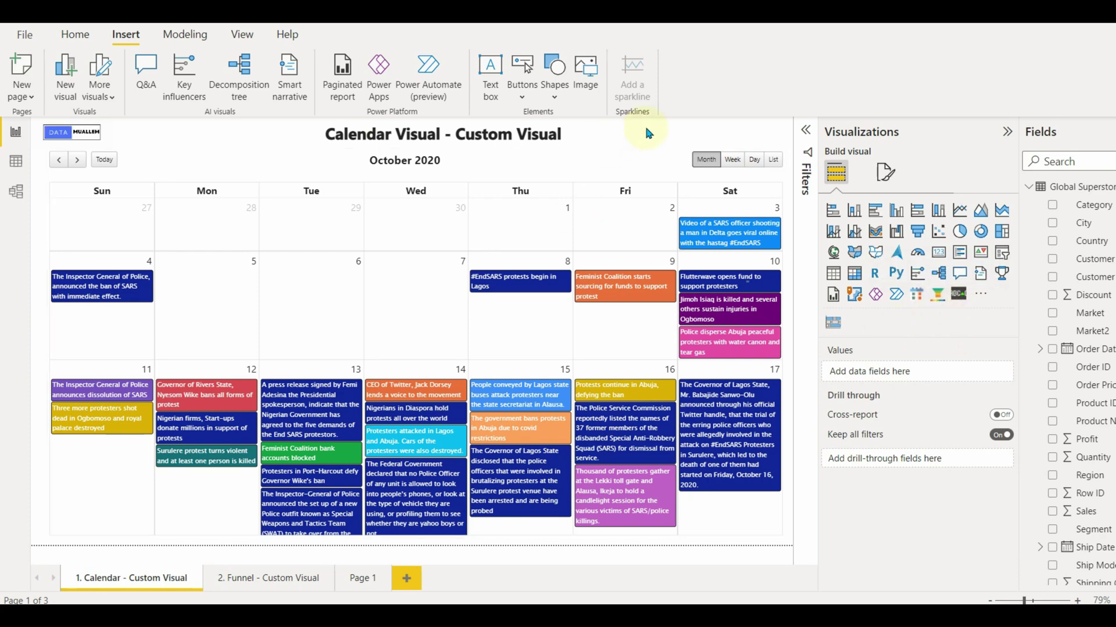
Place a new calendar visual on Page 1 and enlarge it to fill the page
{"action": "left_click", "coordinate": [361, 577]}
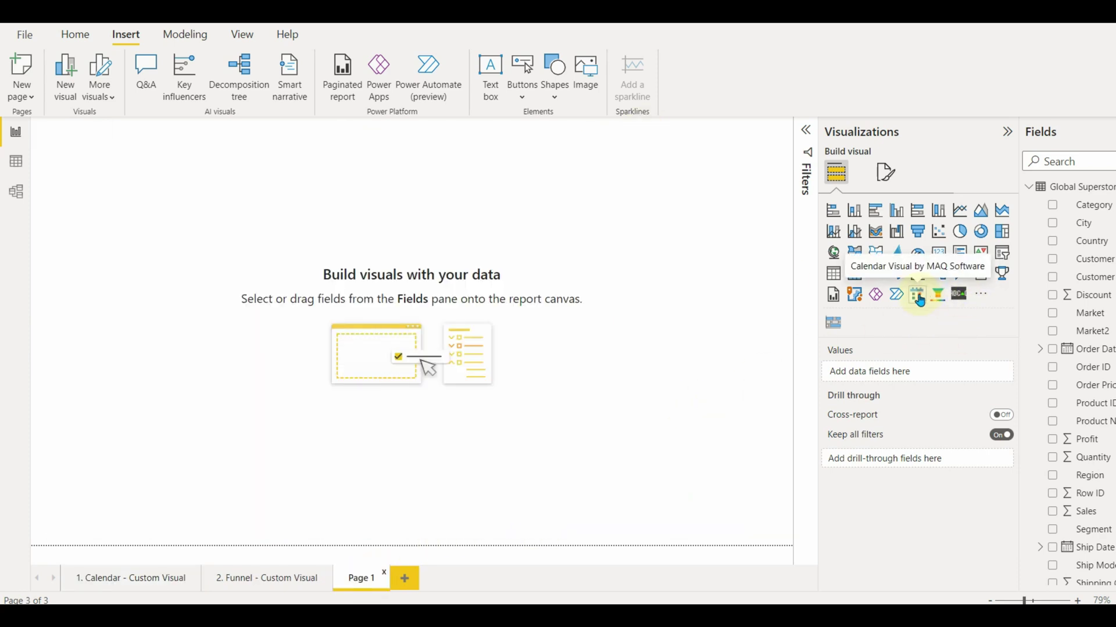
{"action": "left_click", "coordinate": [916, 296]}
{"action": "mouse_move", "coordinate": [199, 278]}
{"action": "left_mouse_down"}
{"action": "mouse_move", "coordinate": [416, 383]}
{"action": "mouse_move", "coordinate": [713, 489]}
{"action": "mouse_move", "coordinate": [759, 530]}
{"action": "left_mouse_up"}
{"action": "left_click", "coordinate": [779, 388]}
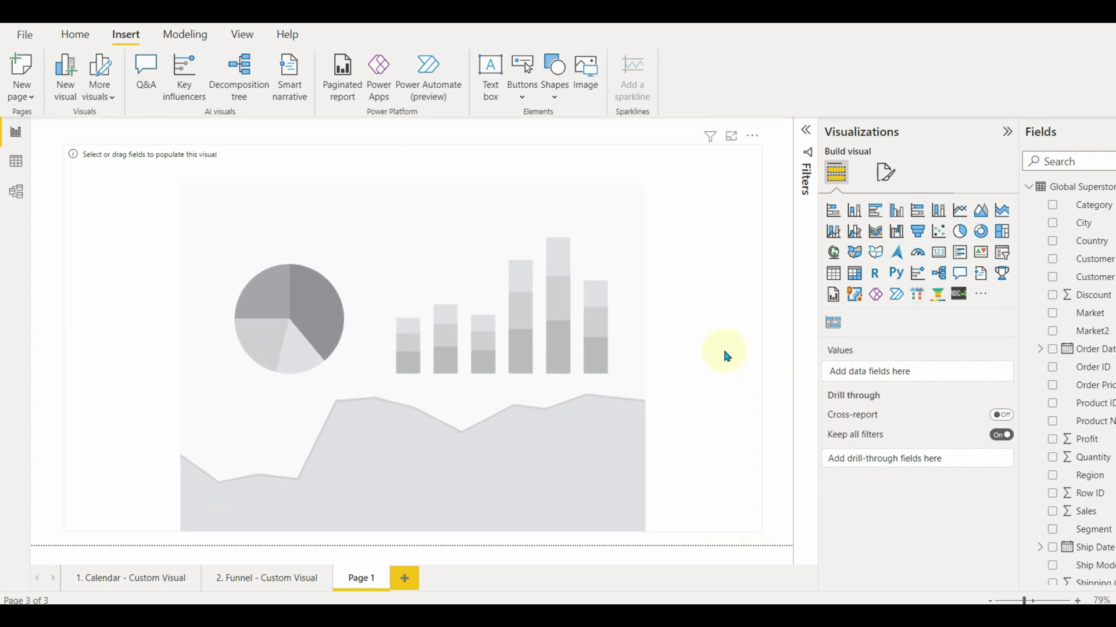
{"action": "left_click", "coordinate": [727, 354]}
Map Date to start and end dates, Event with Source grouping, and Type to tooltips
{"action": "left_click", "coordinate": [1029, 187]}
{"action": "left_click_drag", "start_coordinate": [1084, 241], "coordinate": [903, 371]}
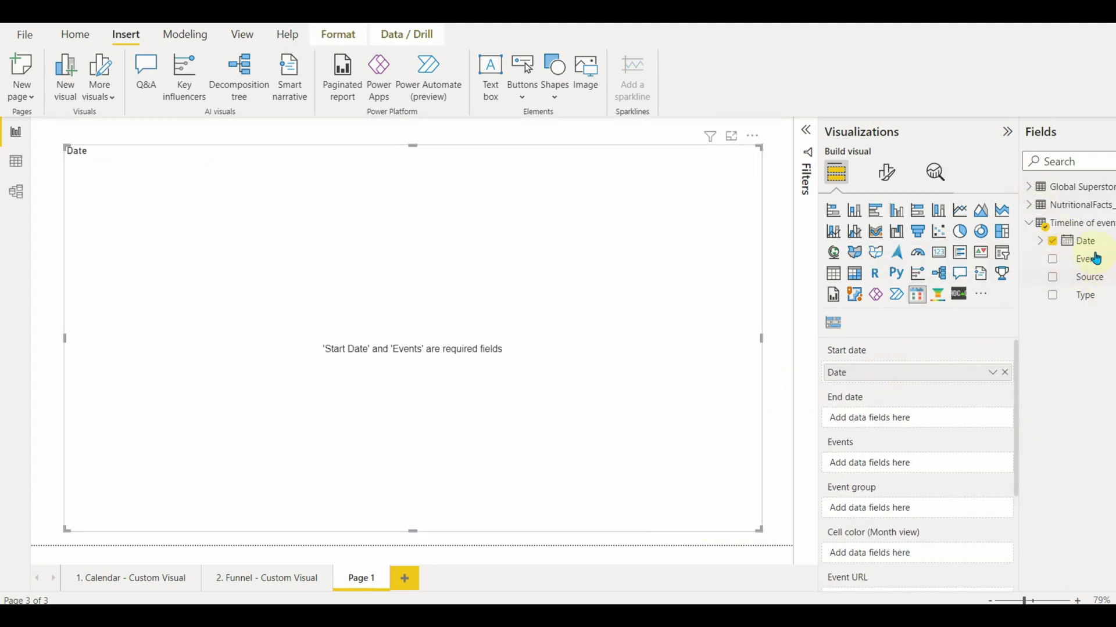
{"action": "mouse_move", "coordinate": [1085, 241]}
{"action": "left_mouse_down"}
{"action": "mouse_move", "coordinate": [888, 423]}
{"action": "mouse_move", "coordinate": [956, 416]}
{"action": "mouse_move", "coordinate": [871, 464]}
{"action": "left_mouse_up"}
{"action": "mouse_move", "coordinate": [1085, 278]}
{"action": "left_mouse_down"}
{"action": "mouse_move", "coordinate": [899, 513]}
{"action": "mouse_move", "coordinate": [932, 505]}
{"action": "mouse_move", "coordinate": [898, 558]}
{"action": "left_mouse_up"}
{"action": "scroll", "coordinate": [872, 505], "scroll_direction": "down", "scroll_amount": 1}
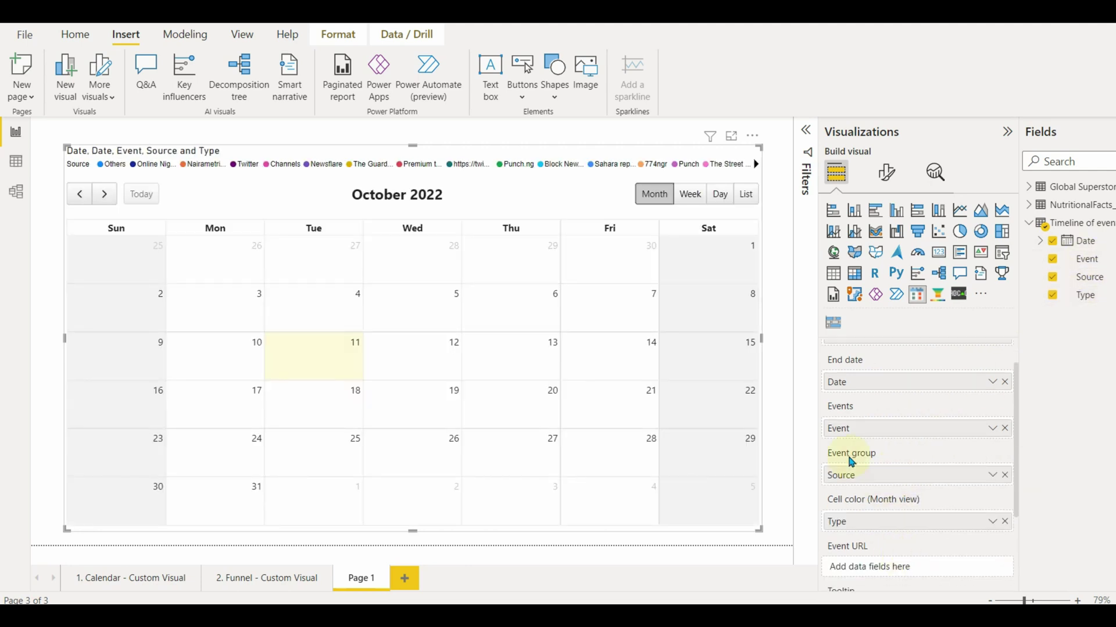
{"action": "scroll", "coordinate": [867, 505], "scroll_direction": "down", "scroll_amount": 2}
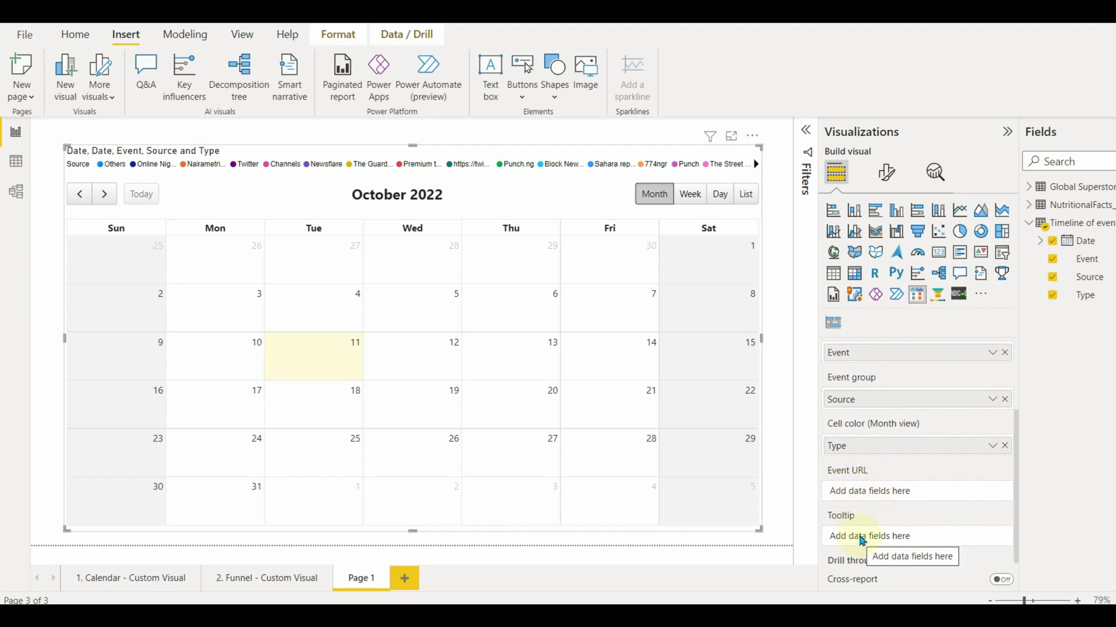
{"action": "scroll", "coordinate": [871, 538], "scroll_direction": "down", "scroll_amount": 1}
{"action": "left_click_drag", "start_coordinate": [1086, 277], "coordinate": [905, 492]}
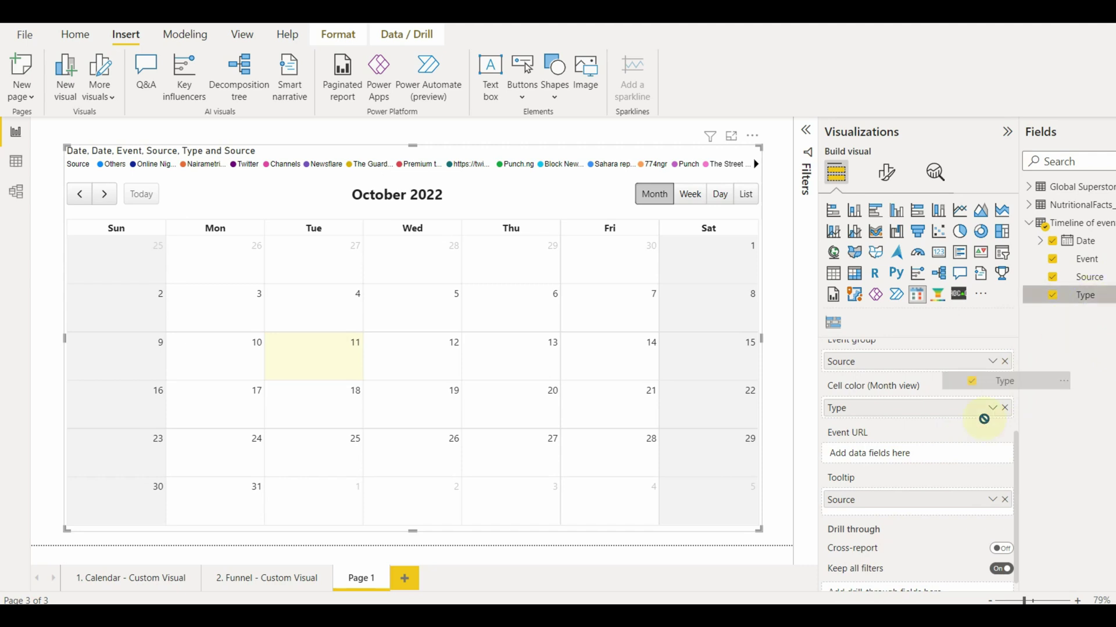
{"action": "left_click_drag", "start_coordinate": [1089, 298], "coordinate": [909, 514]}
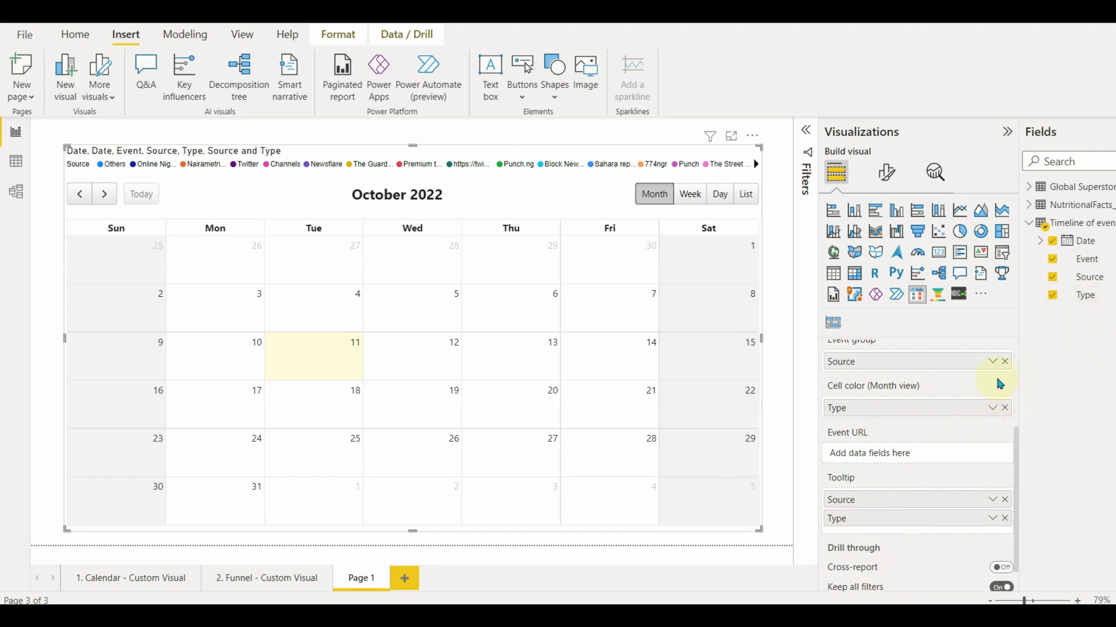
{"action": "scroll", "coordinate": [896, 496], "scroll_direction": "up", "scroll_amount": 2}
{"action": "scroll", "coordinate": [898, 502], "scroll_direction": "up", "scroll_amount": 2}
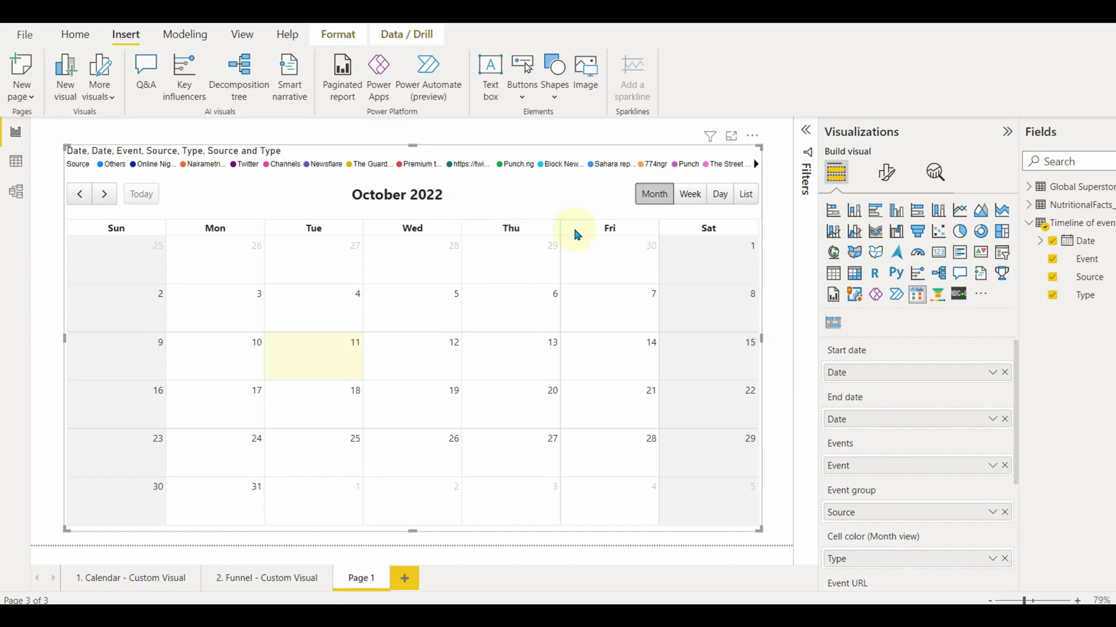
Use the calendar's month arrows to move through September to October 2020
{"action": "left_click", "coordinate": [79, 194]}
{"action": "left_click", "coordinate": [80, 193]}
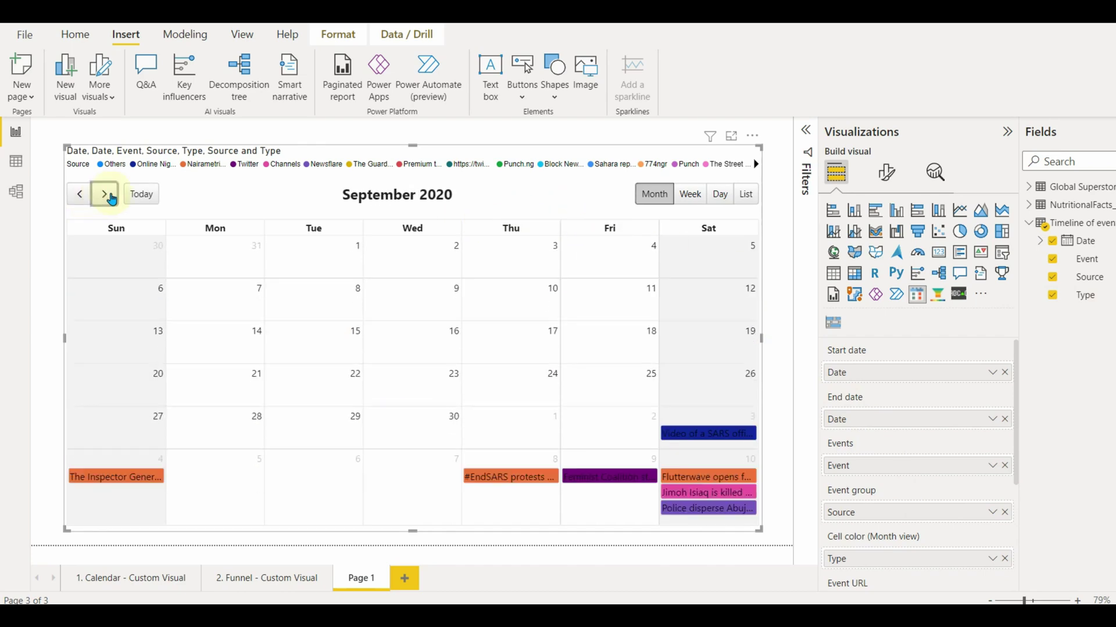
{"action": "left_click", "coordinate": [105, 194]}
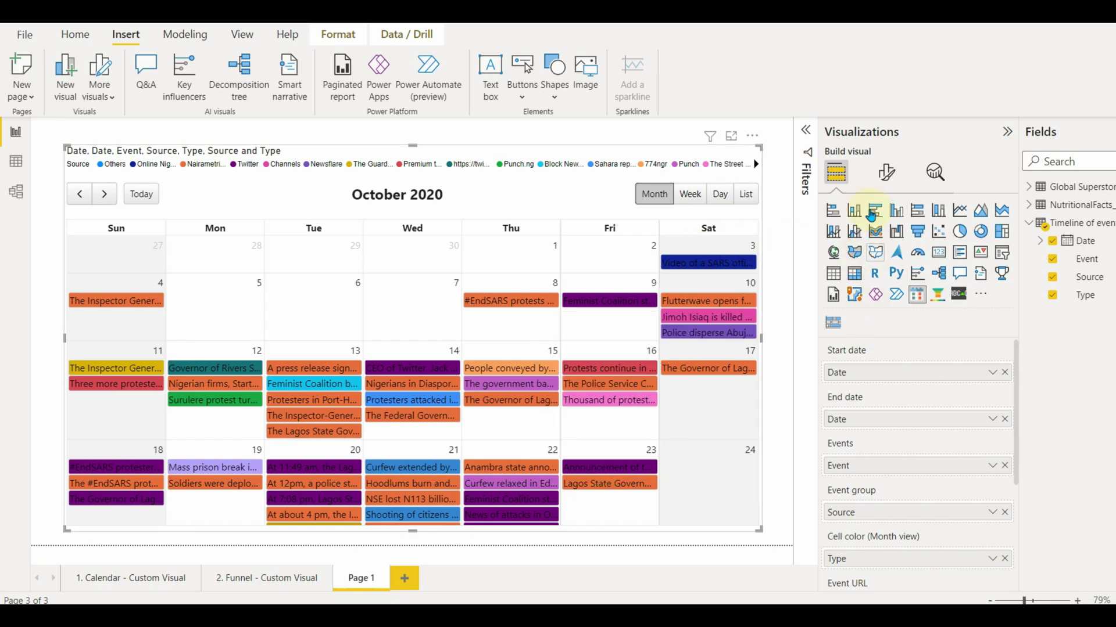
Try the legend at Bottom then Top, check its colour and Arial font, adjust text size
{"action": "left_click", "coordinate": [886, 175]}
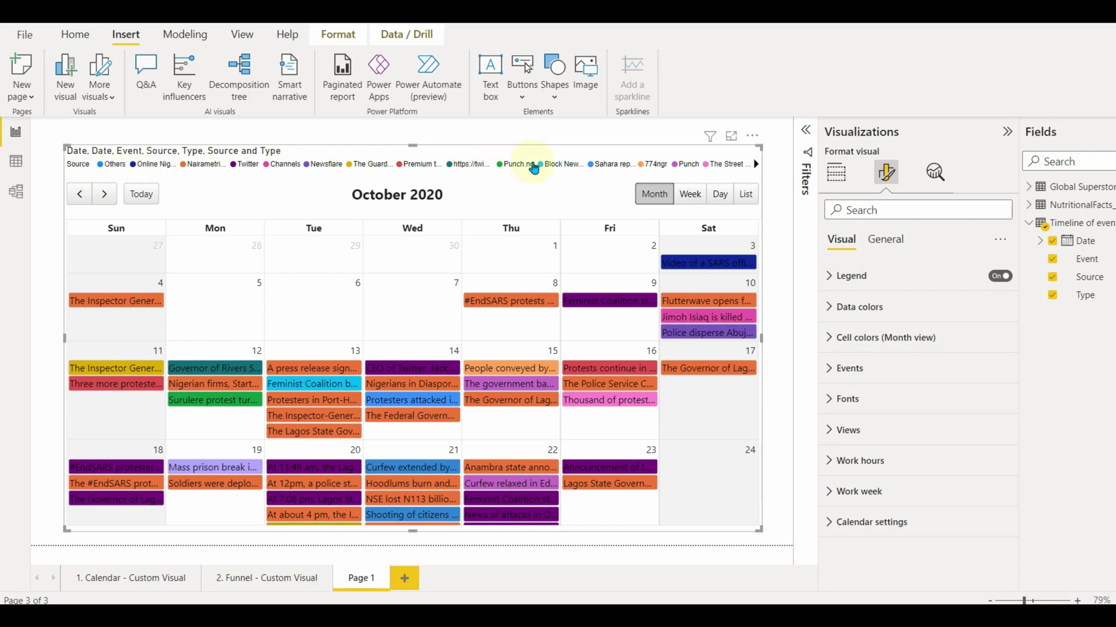
{"action": "left_click", "coordinate": [946, 278]}
{"action": "left_click", "coordinate": [889, 321]}
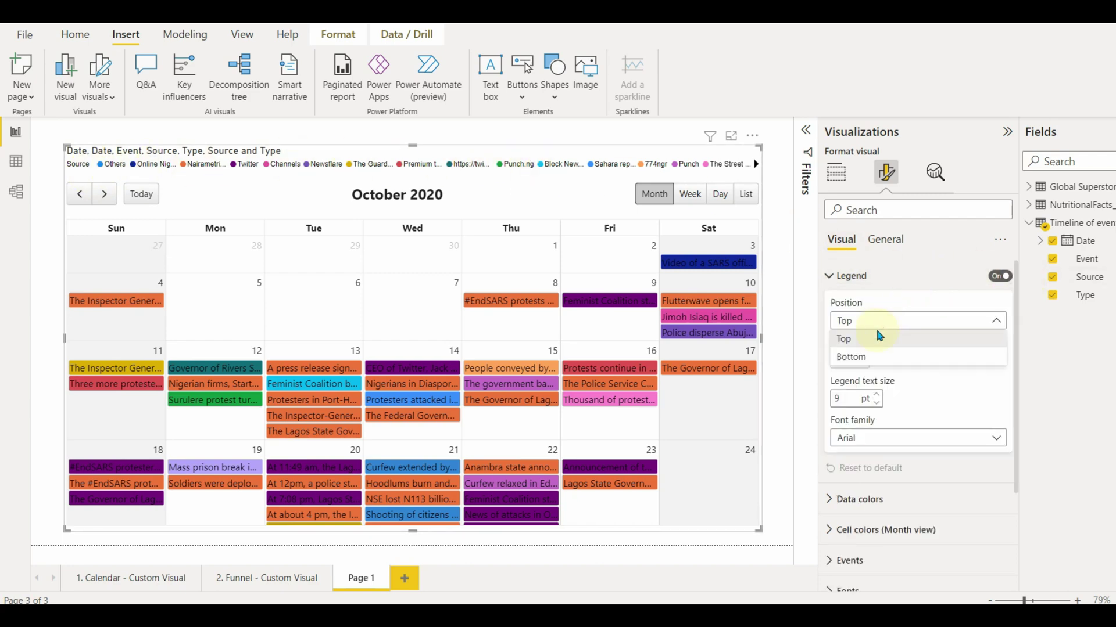
{"action": "left_click", "coordinate": [871, 356]}
{"action": "left_click", "coordinate": [907, 321]}
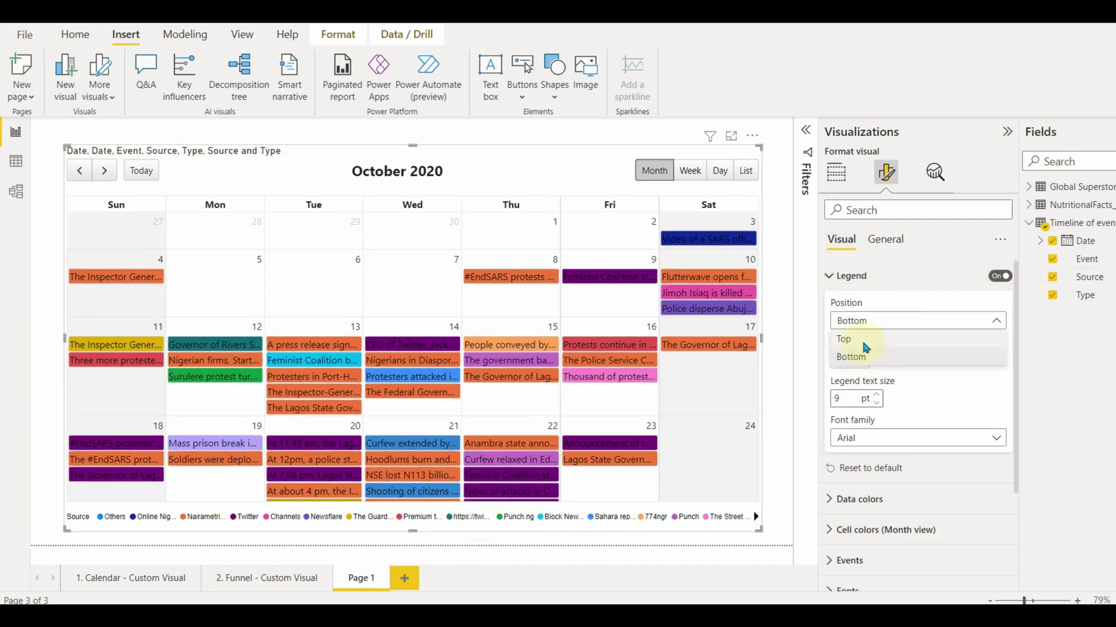
{"action": "left_click", "coordinate": [843, 340]}
{"action": "left_click", "coordinate": [860, 360]}
{"action": "left_click", "coordinate": [906, 379]}
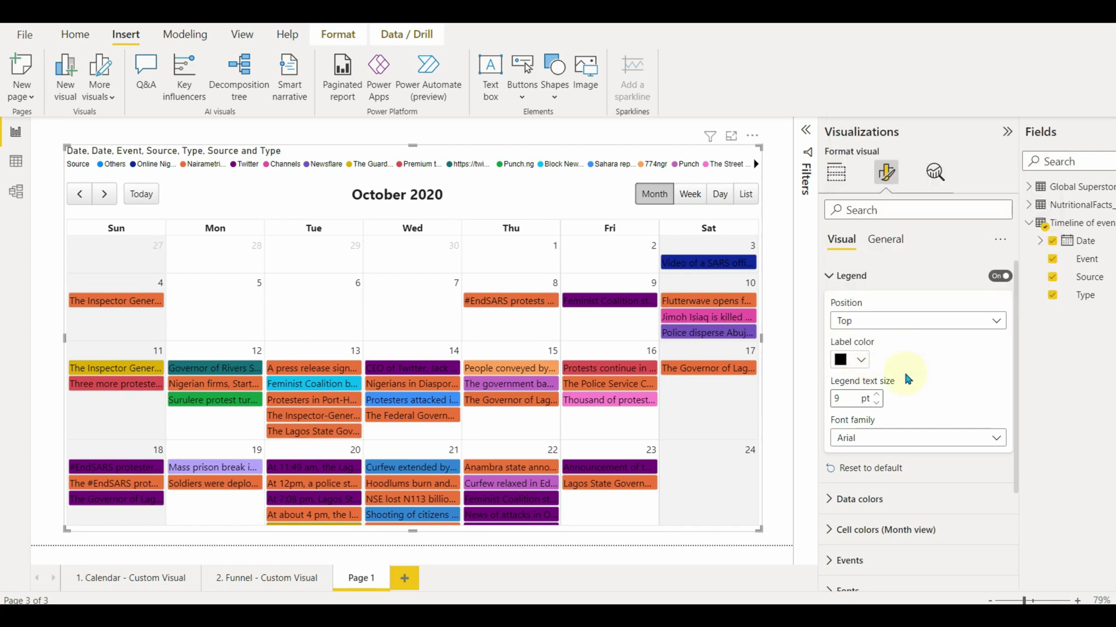
{"action": "left_click", "coordinate": [841, 438]}
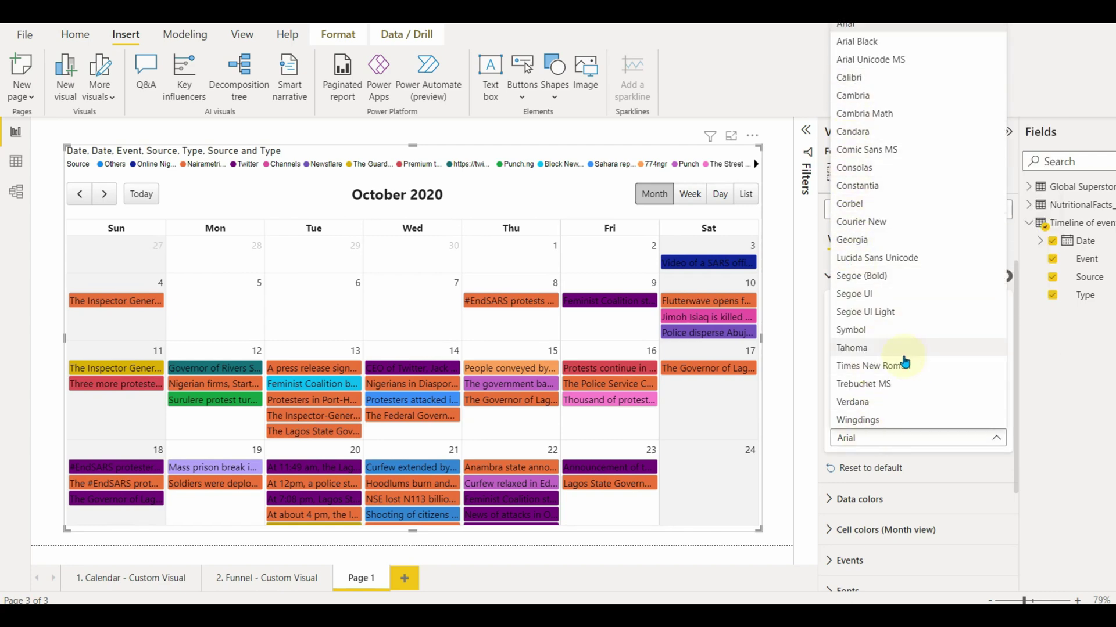
{"action": "left_click", "coordinate": [932, 457]}
{"action": "left_click", "coordinate": [876, 402]}
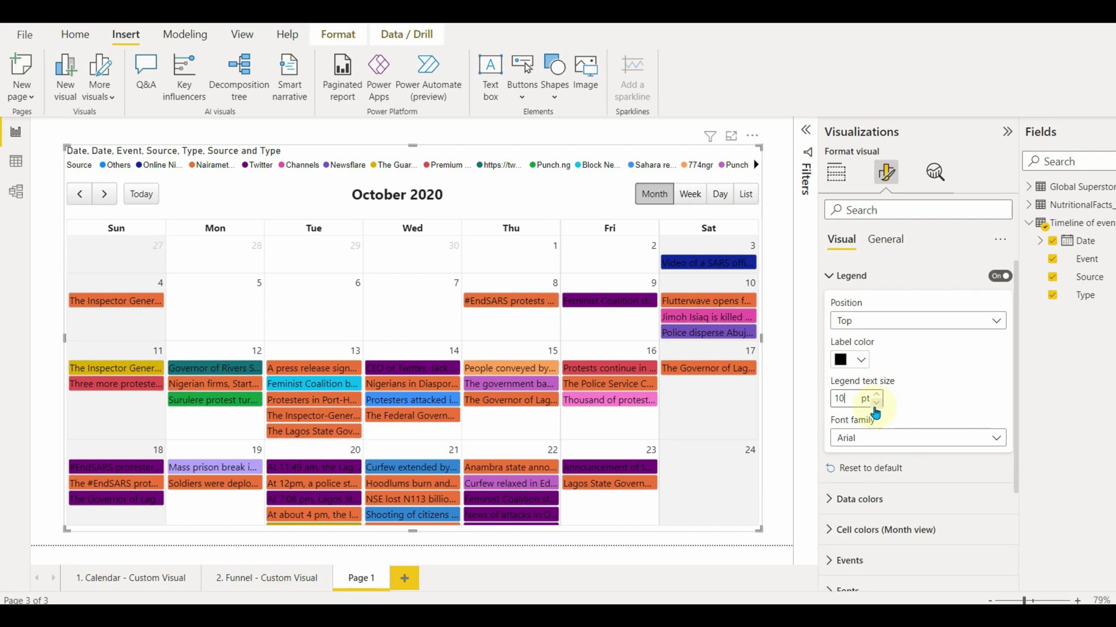
Turn the legend off and review the per-source data colours and month-view cell colours
{"action": "left_click", "coordinate": [860, 276]}
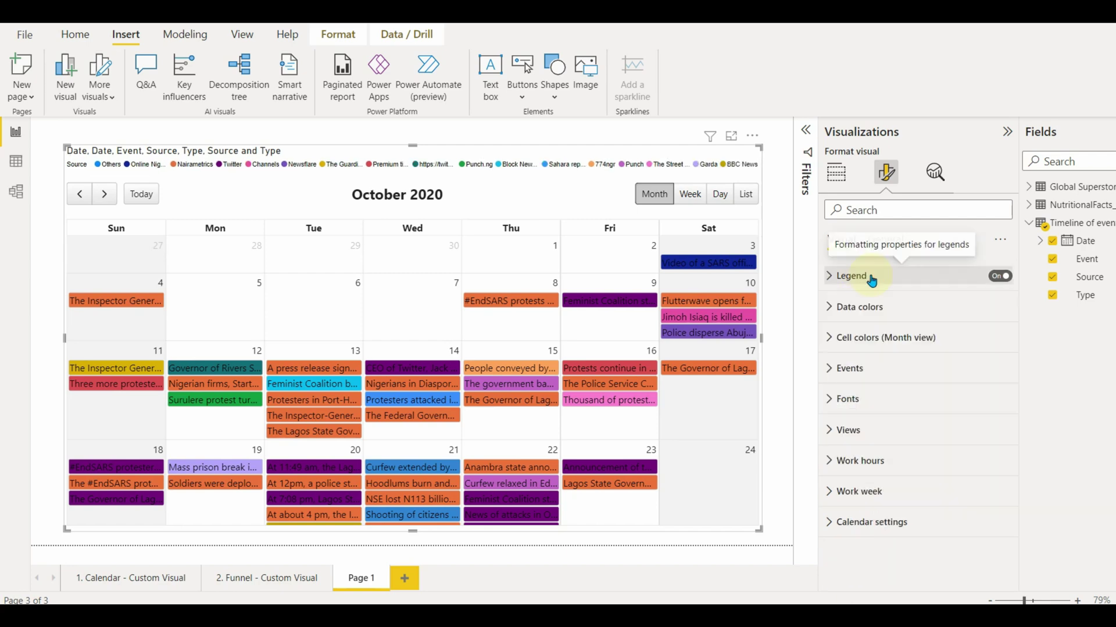
{"action": "left_click", "coordinate": [1000, 275]}
{"action": "left_click", "coordinate": [896, 309]}
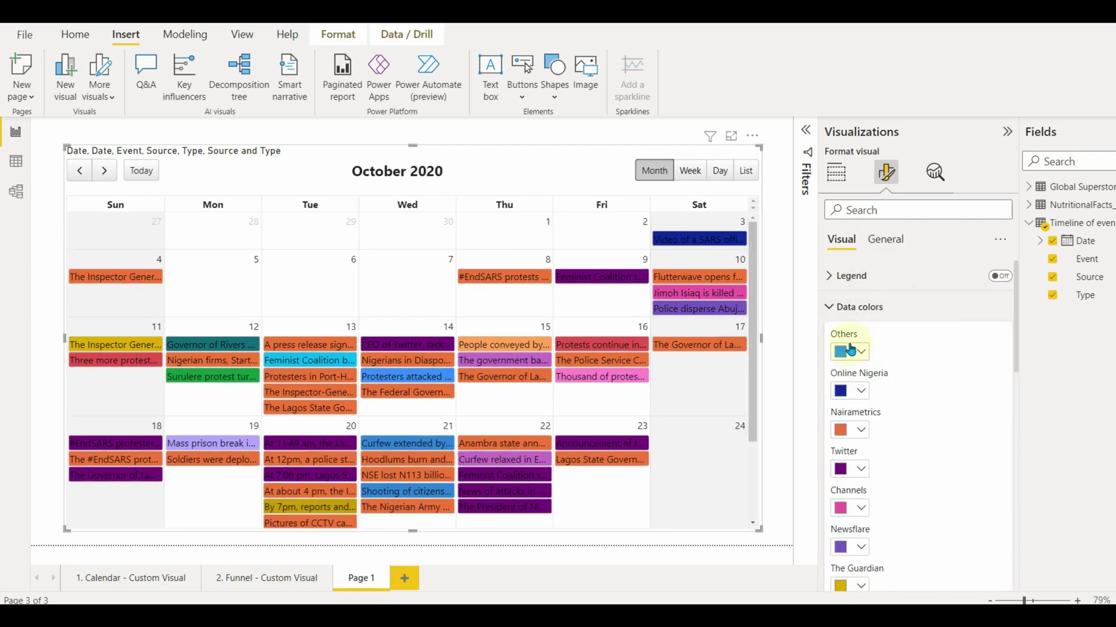
{"action": "scroll", "coordinate": [858, 423], "scroll_direction": "down", "scroll_amount": 3}
{"action": "scroll", "coordinate": [859, 423], "scroll_direction": "down", "scroll_amount": 1}
{"action": "scroll", "coordinate": [858, 422], "scroll_direction": "down", "scroll_amount": 2}
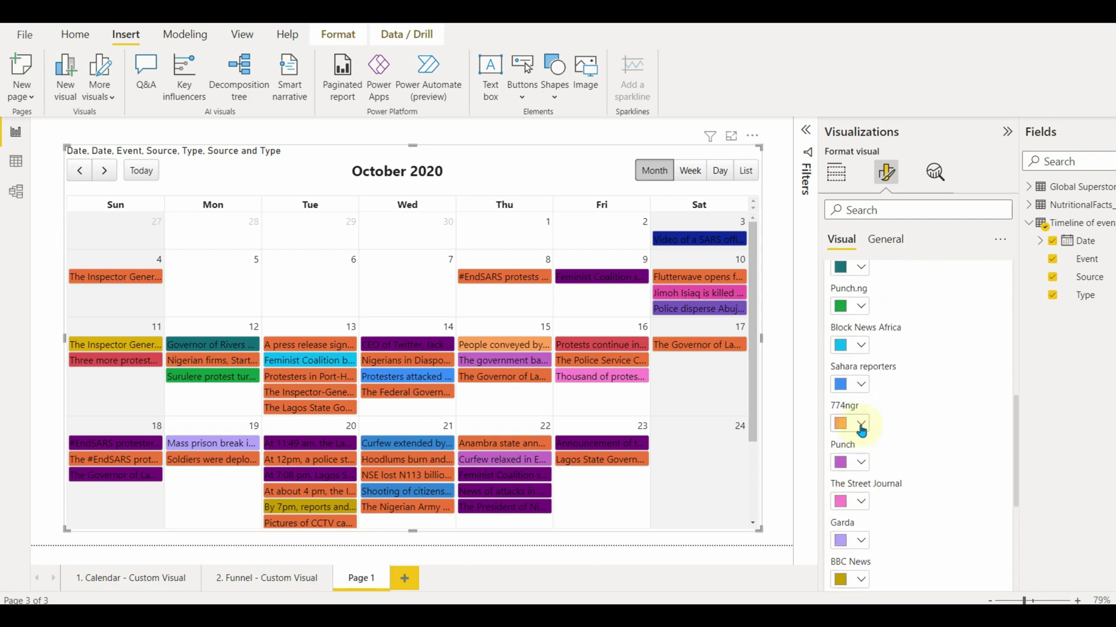
{"action": "scroll", "coordinate": [863, 425], "scroll_direction": "down", "scroll_amount": 3}
{"action": "scroll", "coordinate": [865, 384], "scroll_direction": "up", "scroll_amount": 3}
{"action": "scroll", "coordinate": [867, 332], "scroll_direction": "up", "scroll_amount": 2}
{"action": "left_click", "coordinate": [862, 307]}
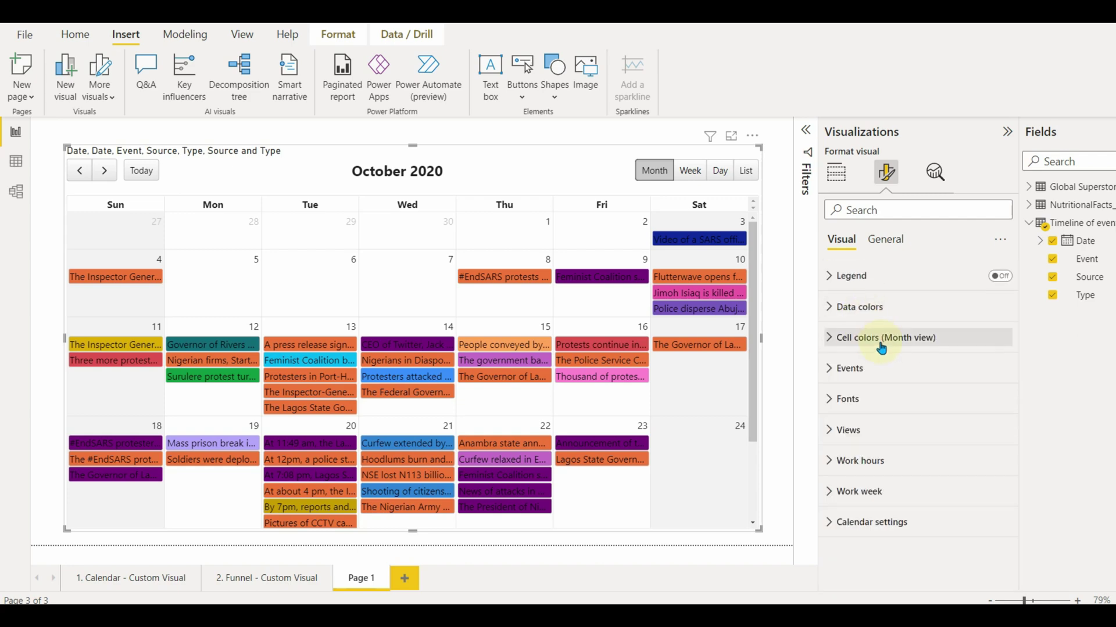
{"action": "left_click", "coordinate": [875, 338]}
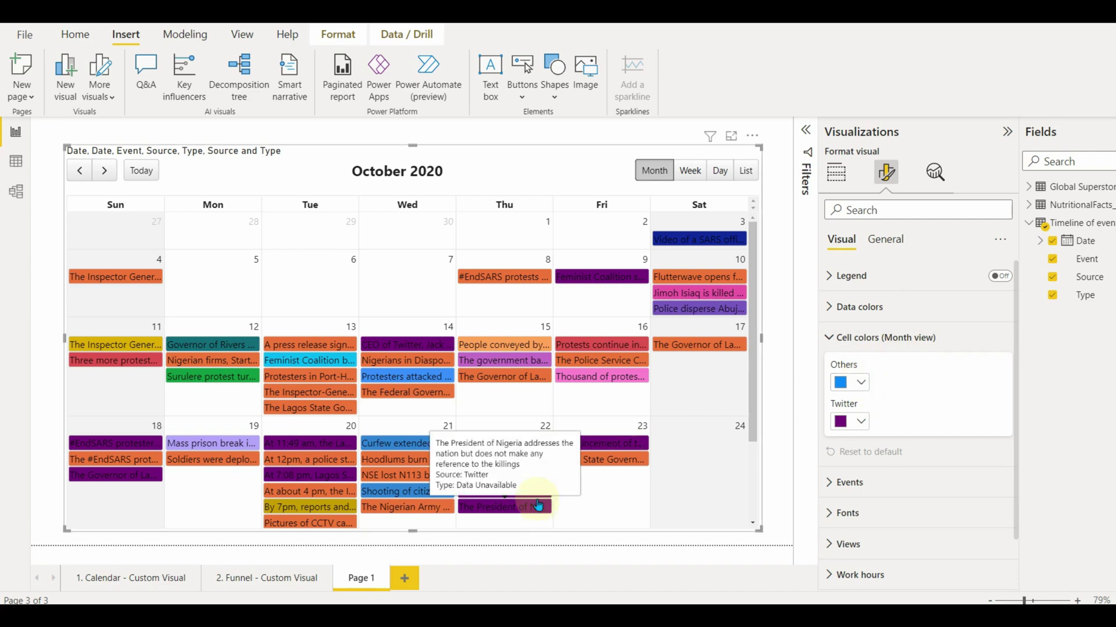
Make event text white and event borders black
{"action": "left_click", "coordinate": [864, 343]}
{"action": "left_click", "coordinate": [850, 367]}
{"action": "scroll", "coordinate": [861, 369], "scroll_direction": "down", "scroll_amount": 1}
{"action": "left_click", "coordinate": [862, 366]}
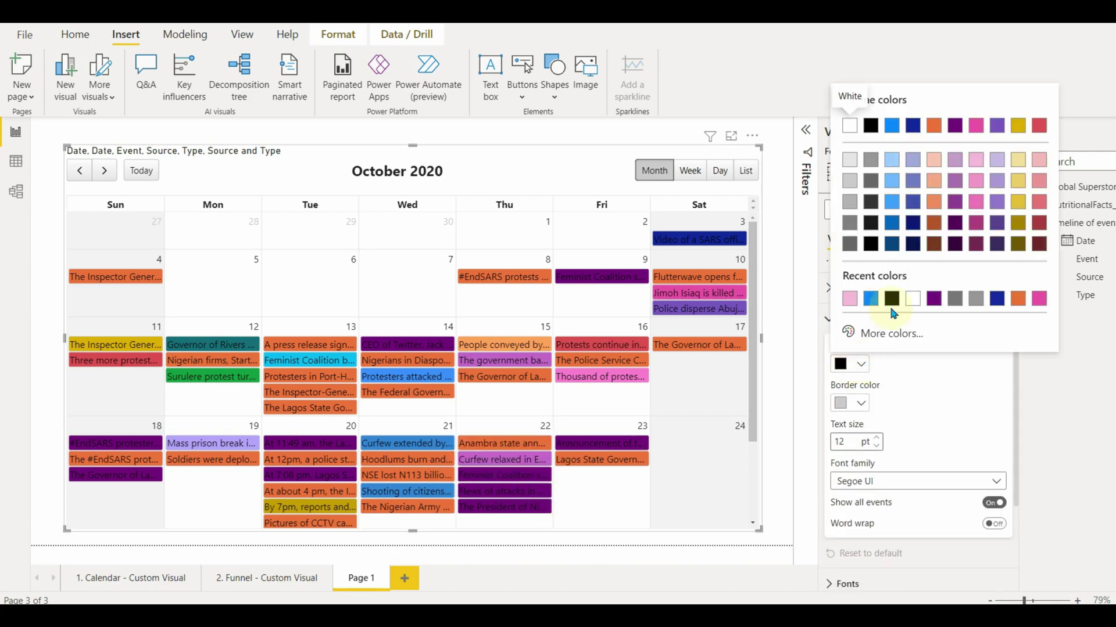
{"action": "left_click", "coordinate": [910, 299]}
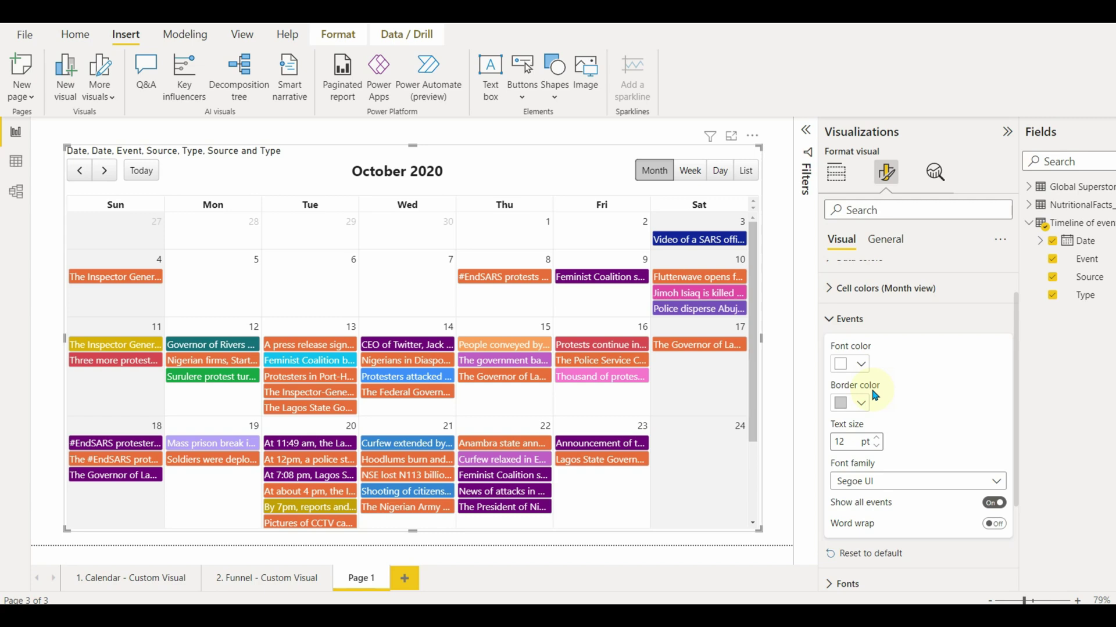
{"action": "left_click", "coordinate": [860, 403]}
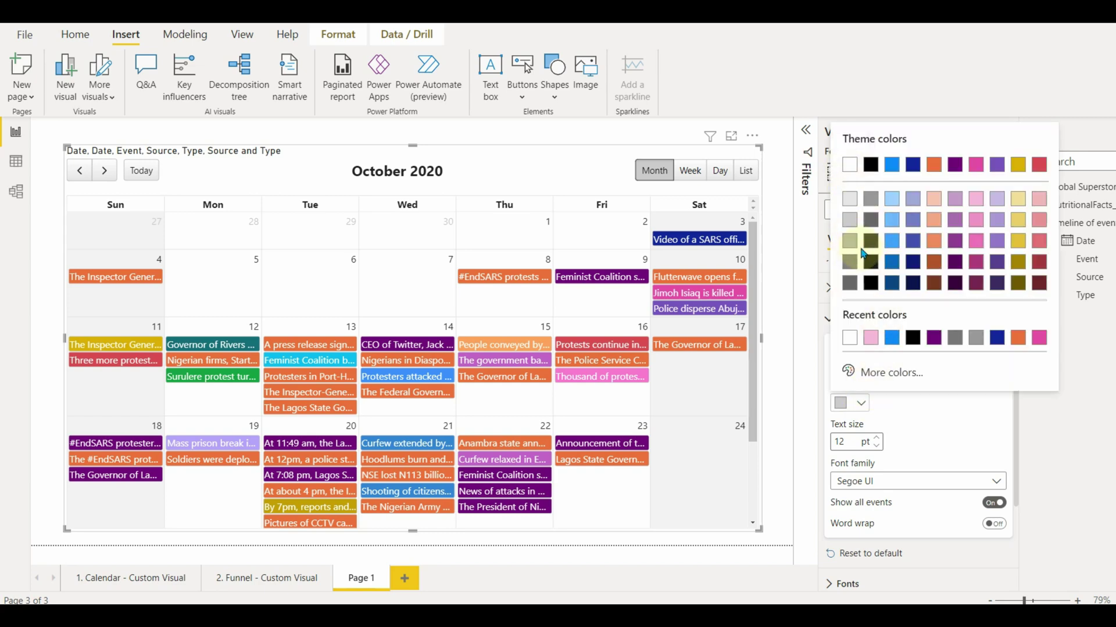
{"action": "left_click", "coordinate": [870, 164]}
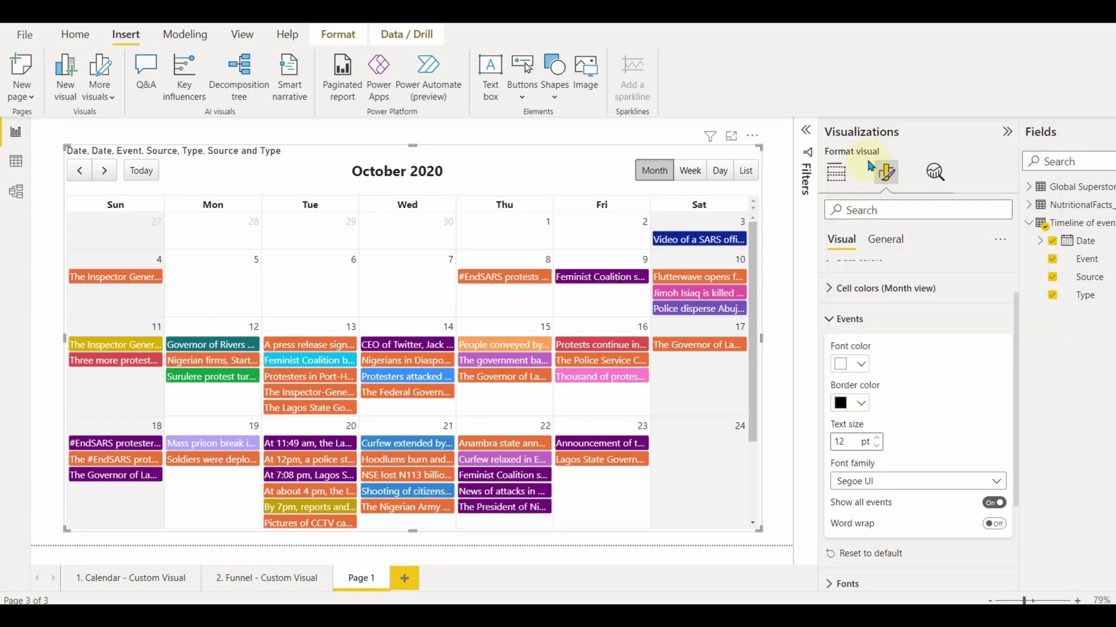
Set event text to 9 pt Lucida Sans Unicode
{"action": "left_click", "coordinate": [877, 447]}
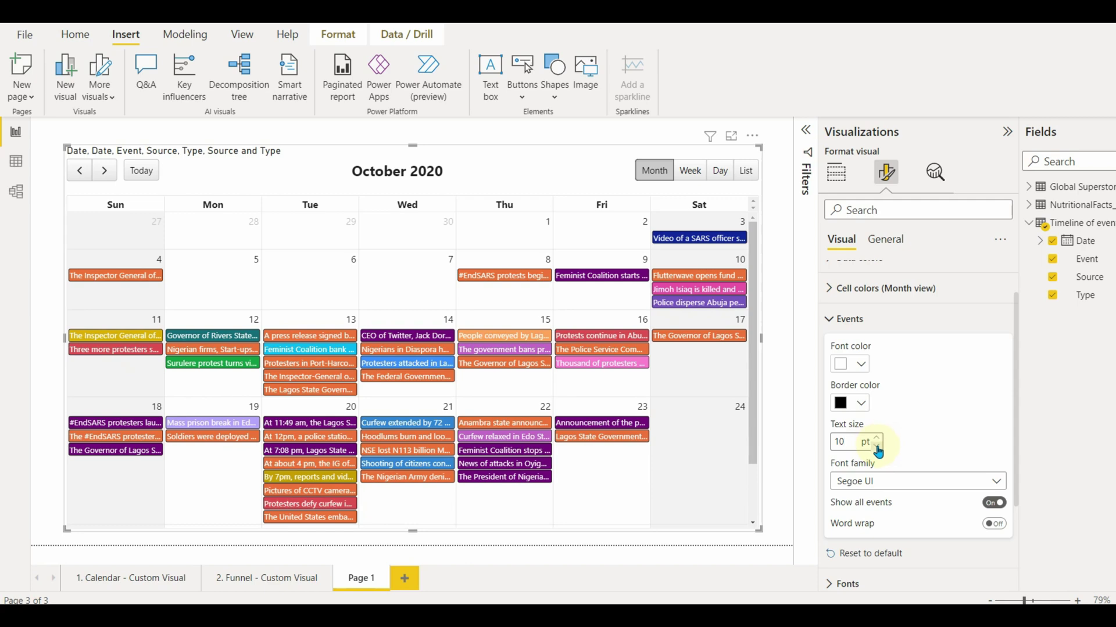
{"action": "left_click", "coordinate": [877, 448]}
{"action": "left_click", "coordinate": [897, 478]}
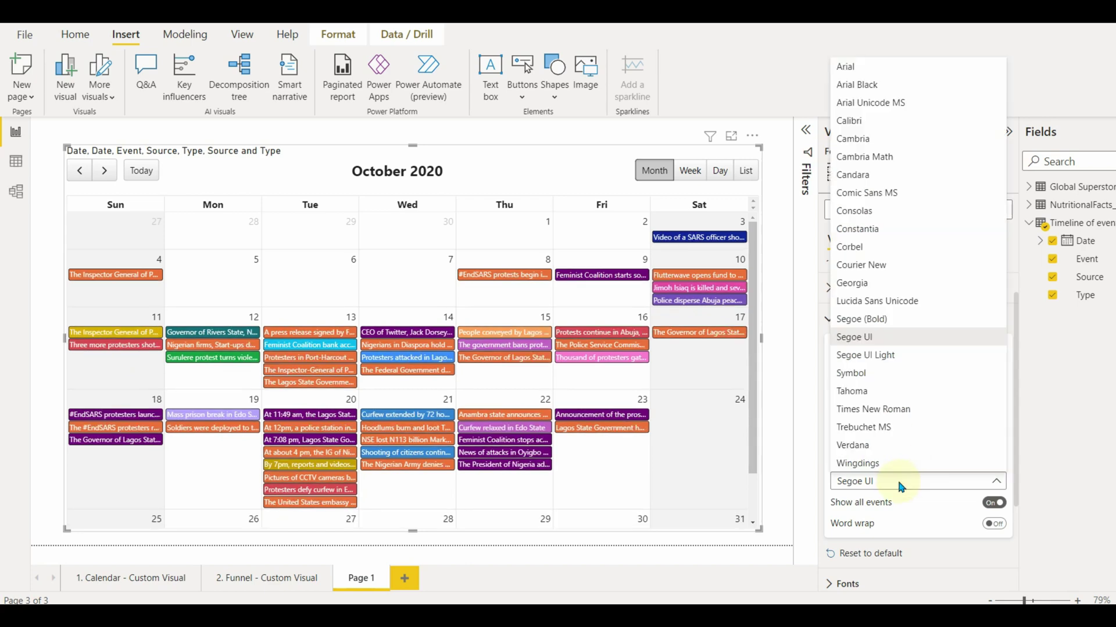
{"action": "left_click", "coordinate": [881, 302]}
{"action": "scroll", "coordinate": [927, 453], "scroll_direction": "down", "scroll_amount": 1}
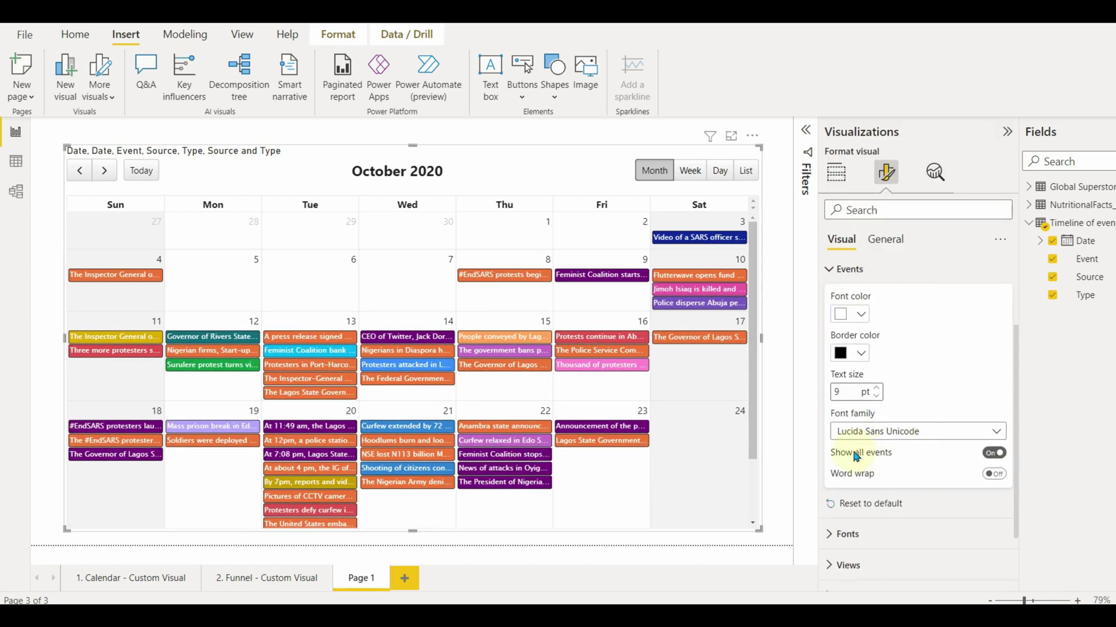
Keep Show all events on and turn Word wrap on for events
{"action": "left_click", "coordinate": [992, 454]}
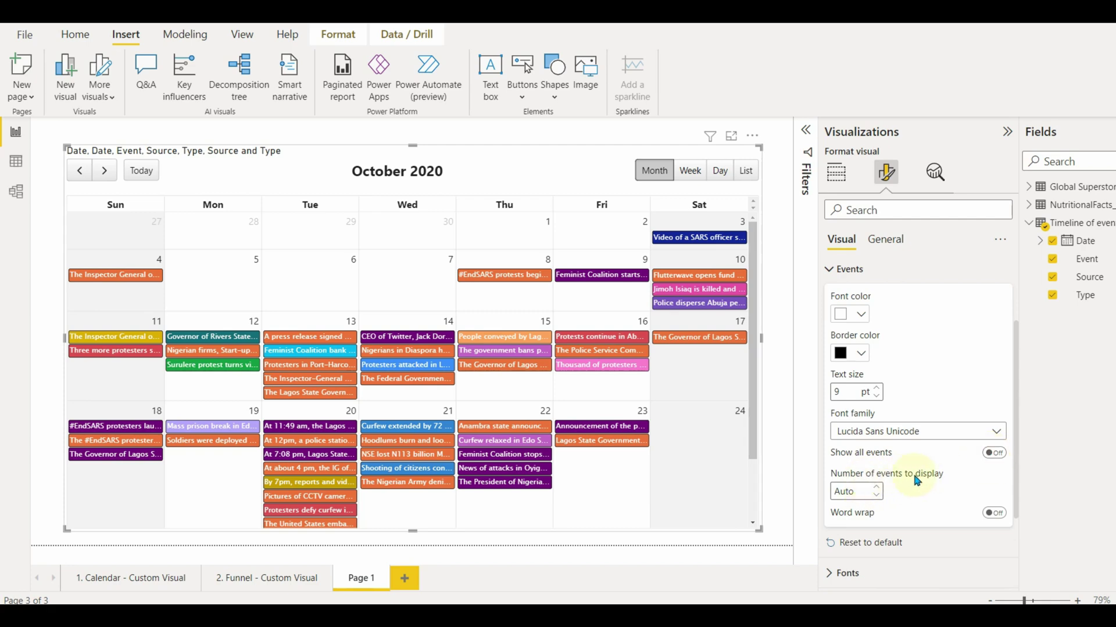
{"action": "type", "text": "10"}
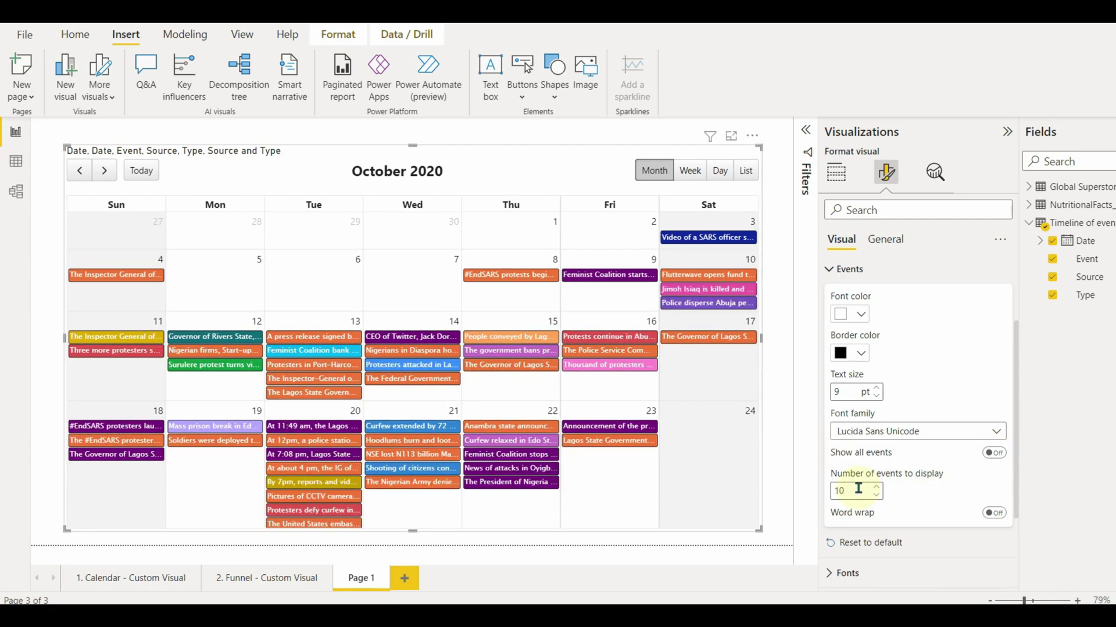
{"action": "key", "text": "BackSpace"}
{"action": "key", "text": "BackSpace"}
{"action": "left_click", "coordinate": [993, 454]}
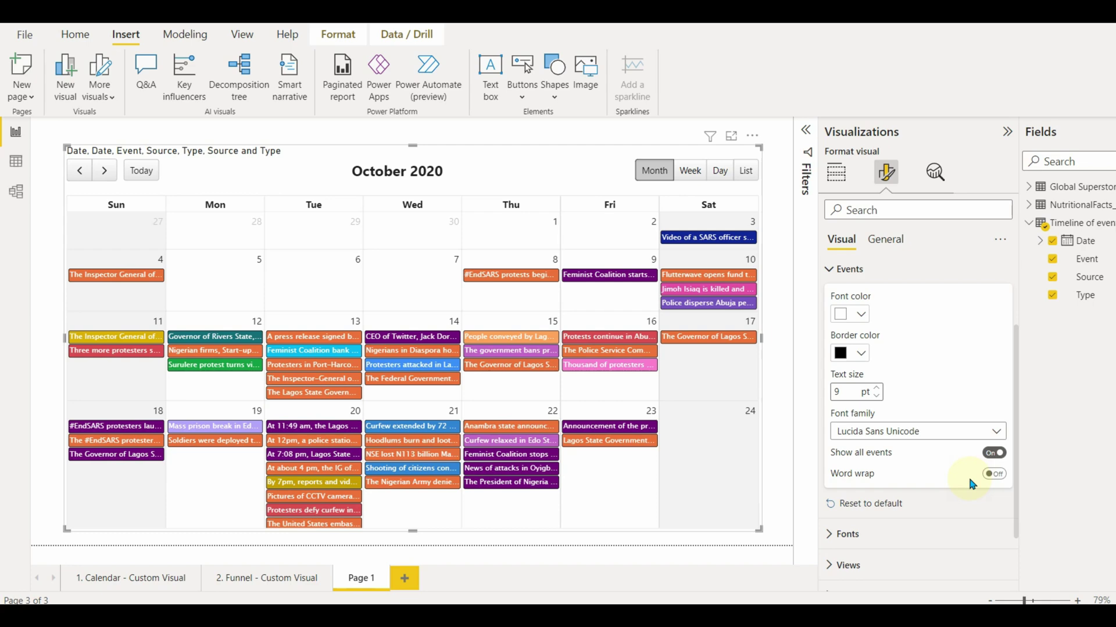
{"action": "left_click", "coordinate": [990, 475]}
{"action": "scroll", "coordinate": [715, 461], "scroll_direction": "down", "scroll_amount": 2}
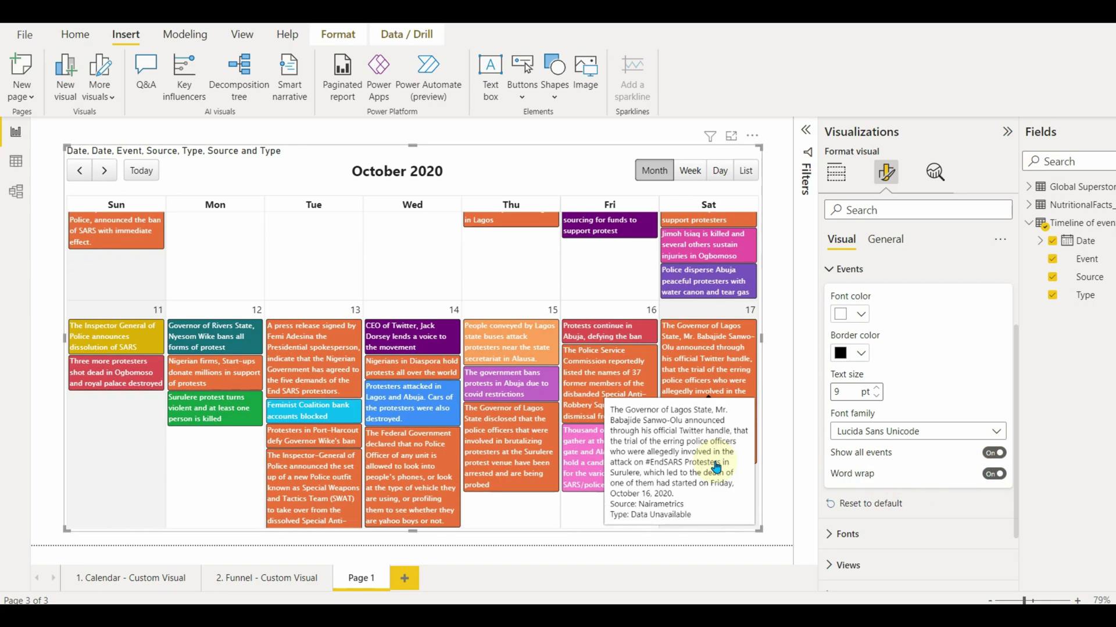
{"action": "left_click", "coordinate": [996, 478]}
{"action": "left_click", "coordinate": [995, 476]}
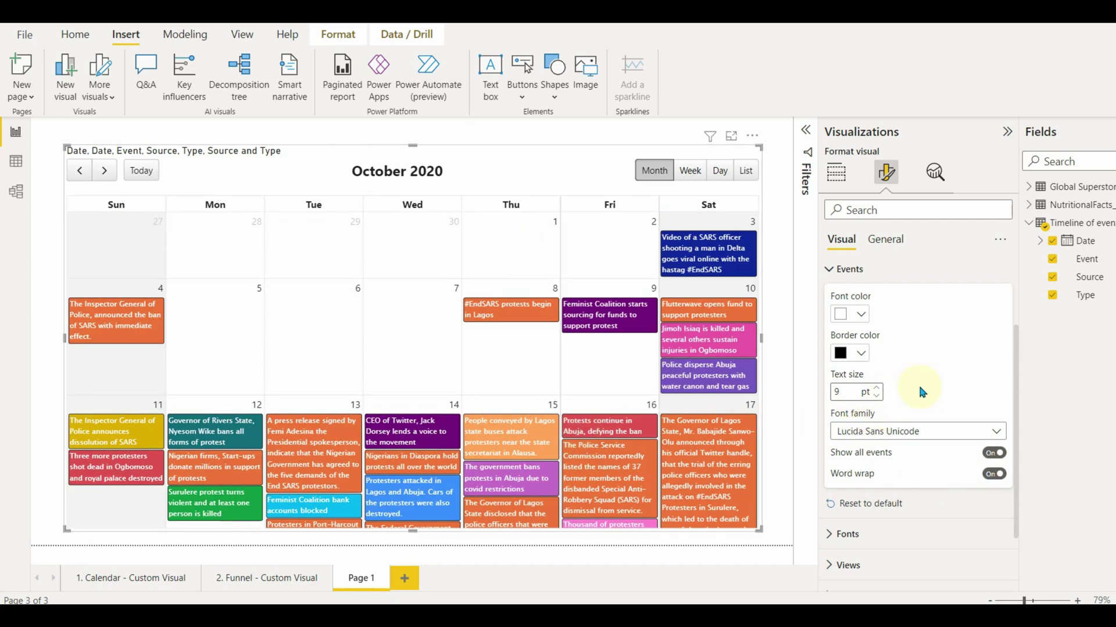
Adjust the Fonts spinners to a 17 pt title, with button size back at 11 pt
{"action": "left_click", "coordinate": [844, 269]}
{"action": "left_click", "coordinate": [859, 401]}
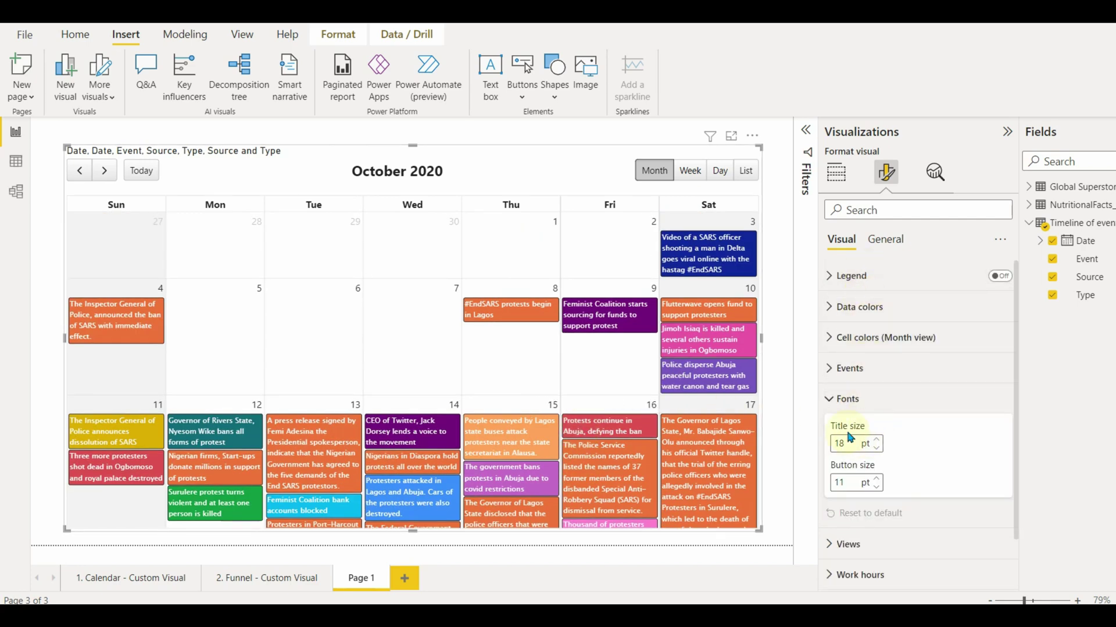
{"action": "left_click", "coordinate": [874, 450]}
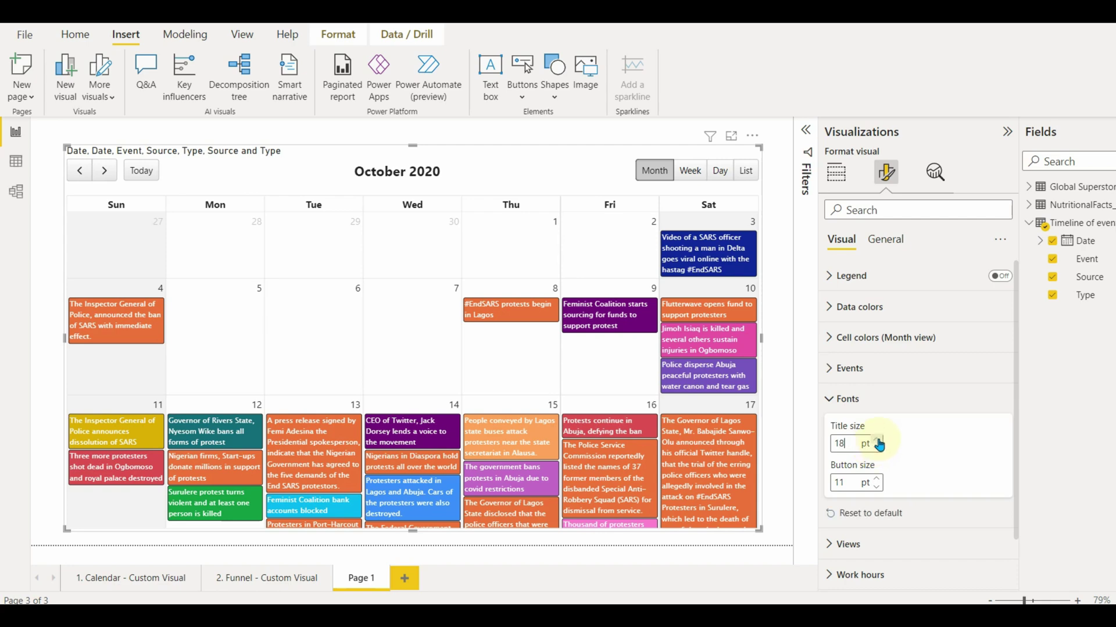
{"action": "left_click", "coordinate": [877, 440]}
{"action": "left_click", "coordinate": [877, 440]}
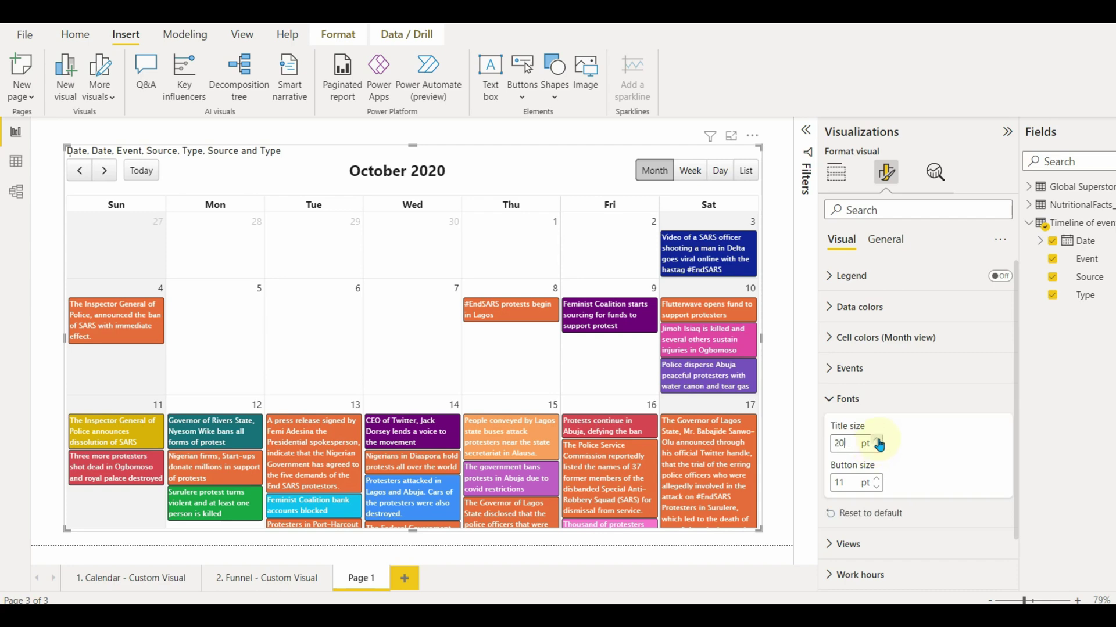
{"action": "left_click", "coordinate": [876, 479]}
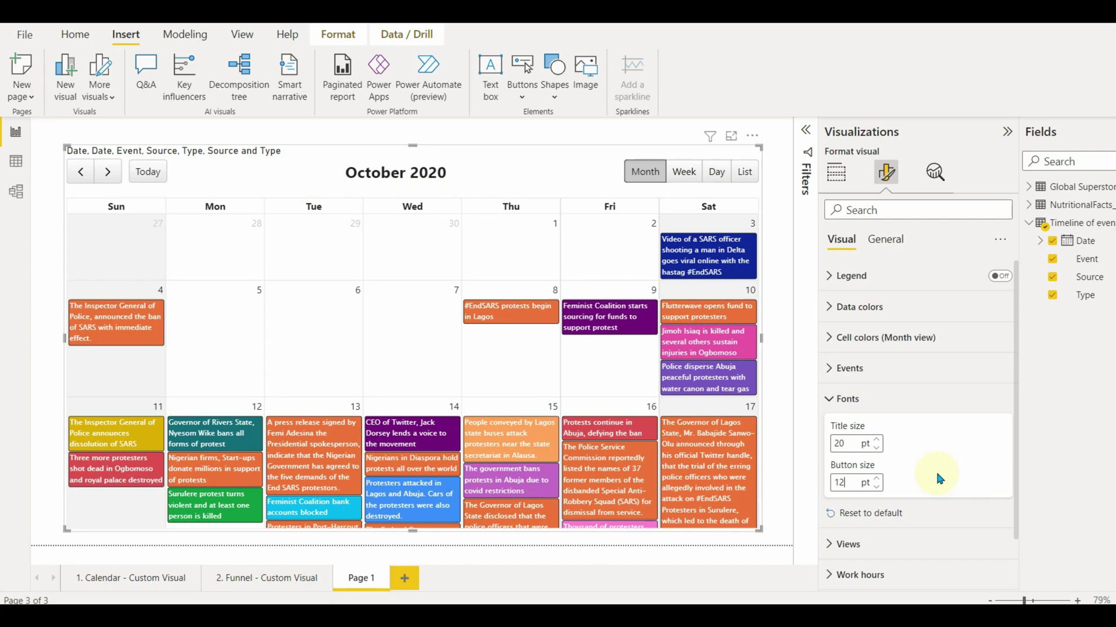
{"action": "left_click", "coordinate": [876, 448]}
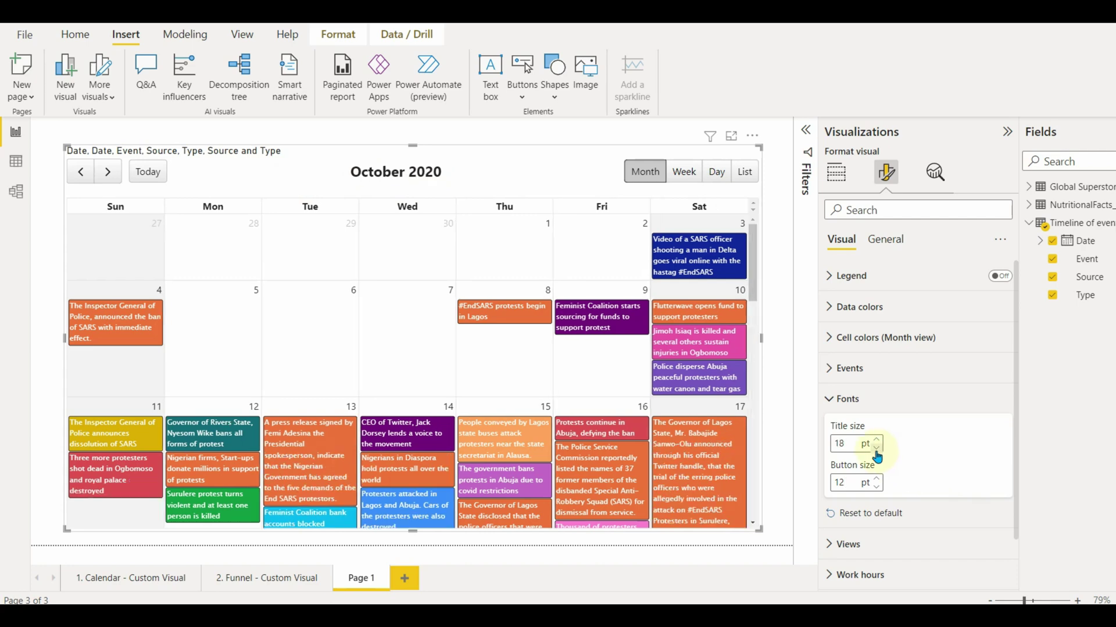
{"action": "left_click", "coordinate": [876, 486]}
Switch off Show list view in the calendar's Views options
{"action": "left_click", "coordinate": [870, 398]}
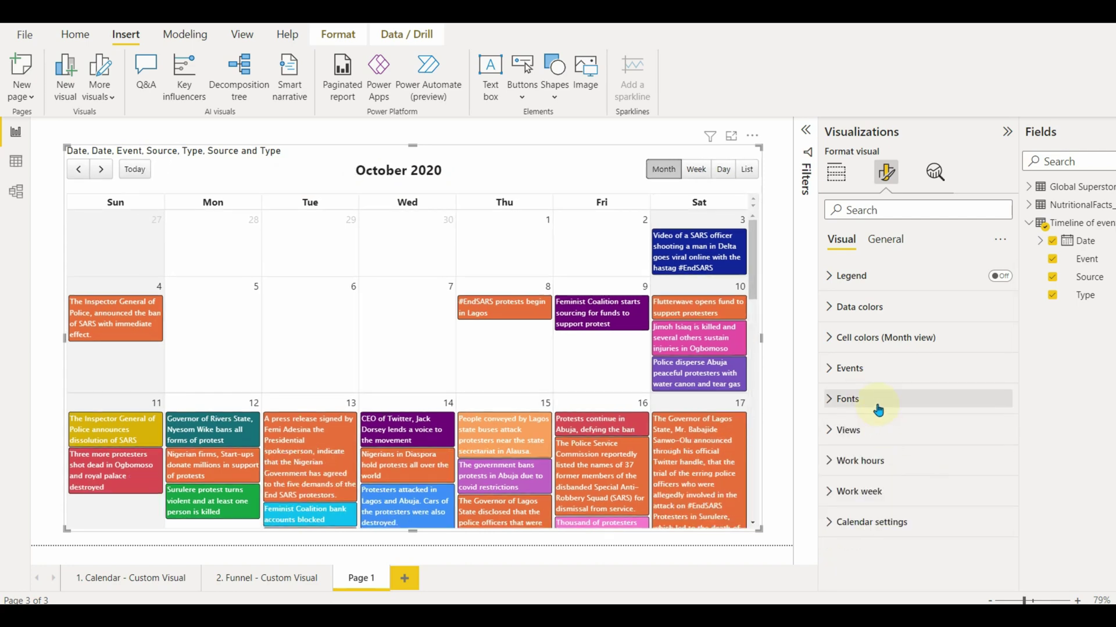
{"action": "left_click", "coordinate": [881, 430]}
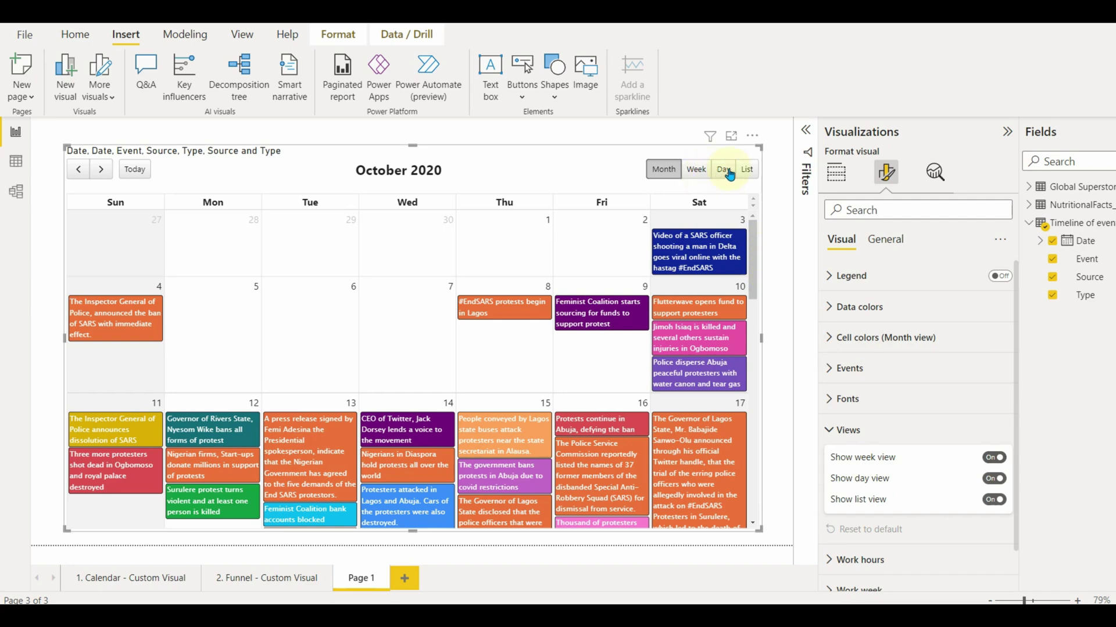
{"action": "left_click", "coordinate": [992, 458]}
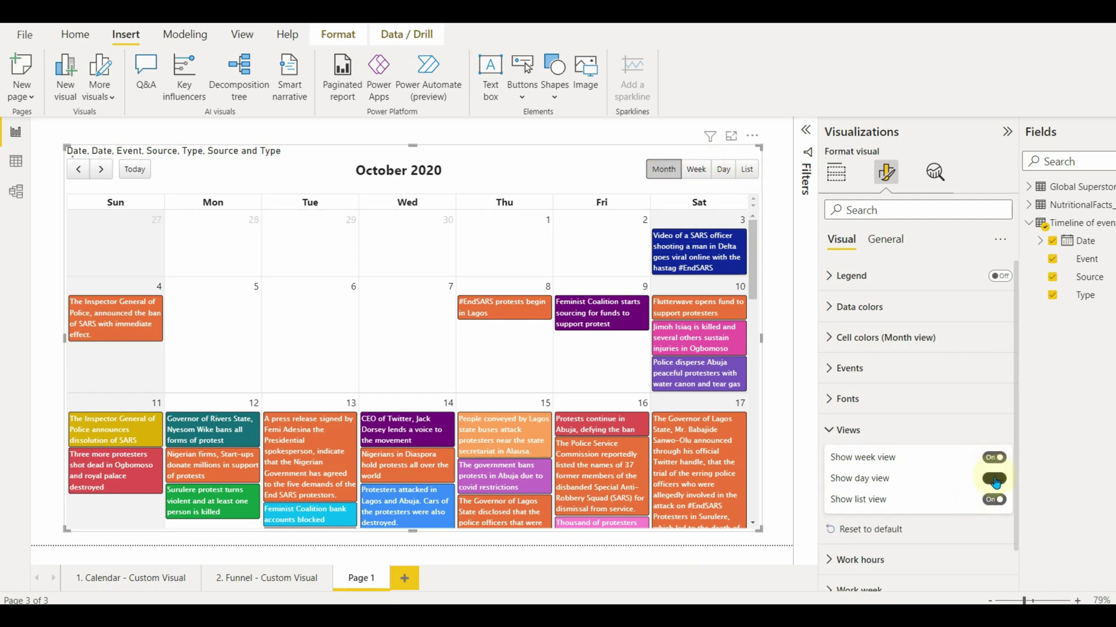
{"action": "left_click", "coordinate": [994, 500]}
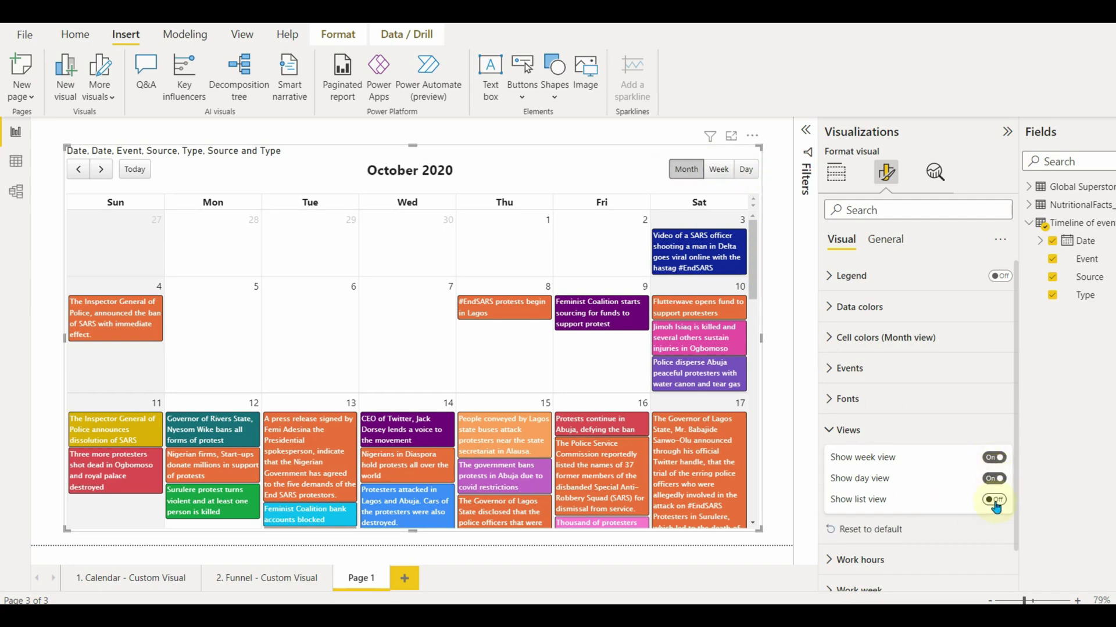
{"action": "left_click", "coordinate": [861, 431]}
Check Work hours, then toggle Hide weekends on and back off in Work week
{"action": "left_click", "coordinate": [855, 463]}
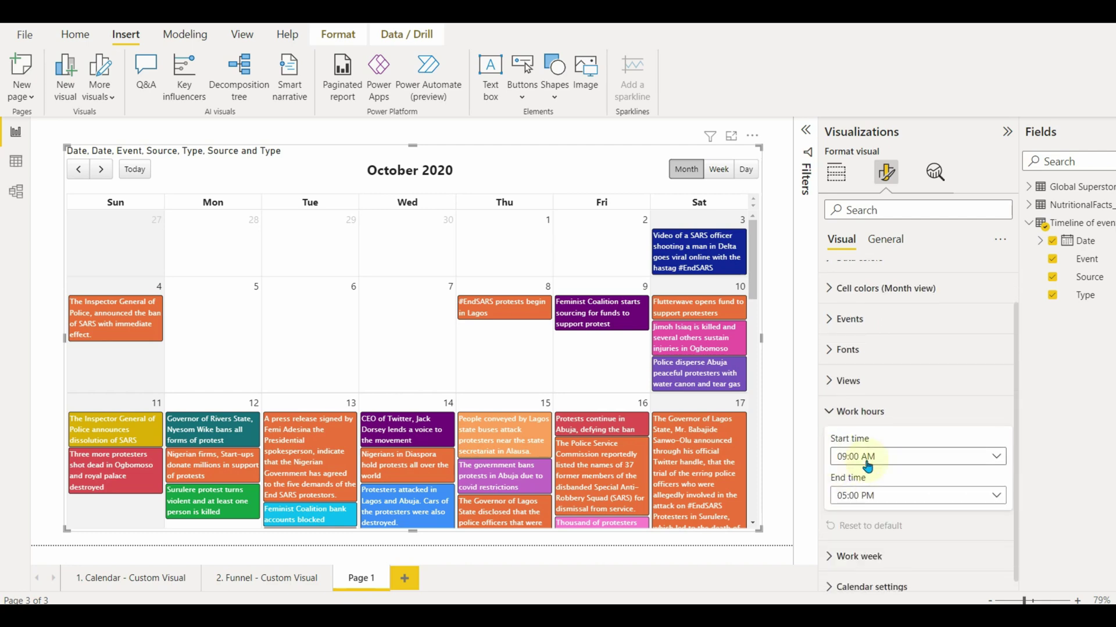
{"action": "left_click", "coordinate": [866, 414]}
{"action": "left_click", "coordinate": [872, 488]}
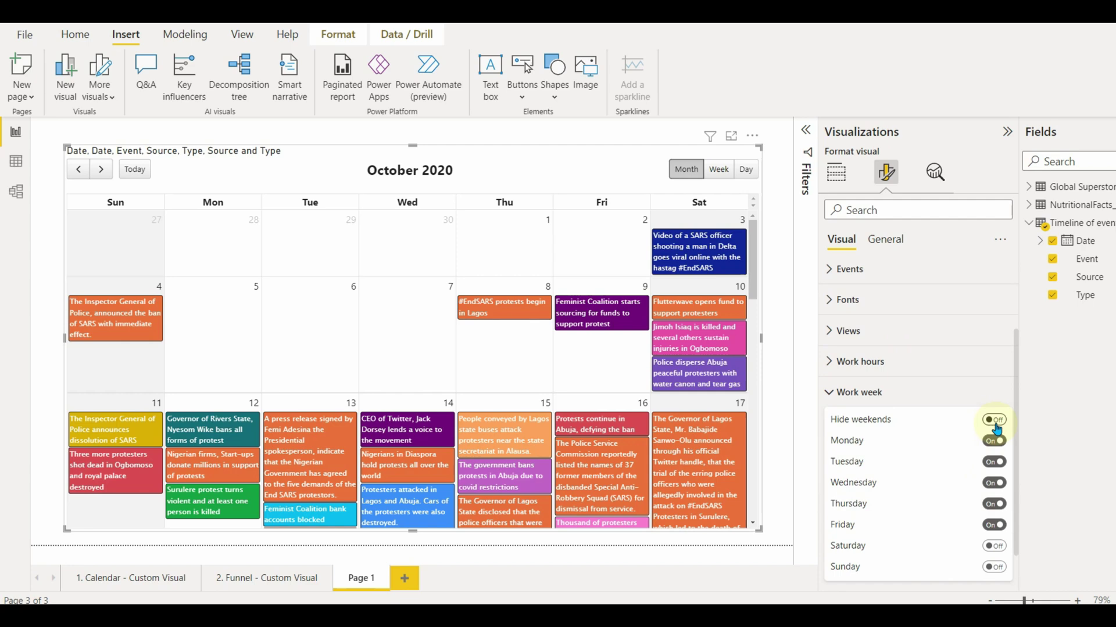
{"action": "left_click", "coordinate": [995, 421]}
{"action": "left_click", "coordinate": [995, 421]}
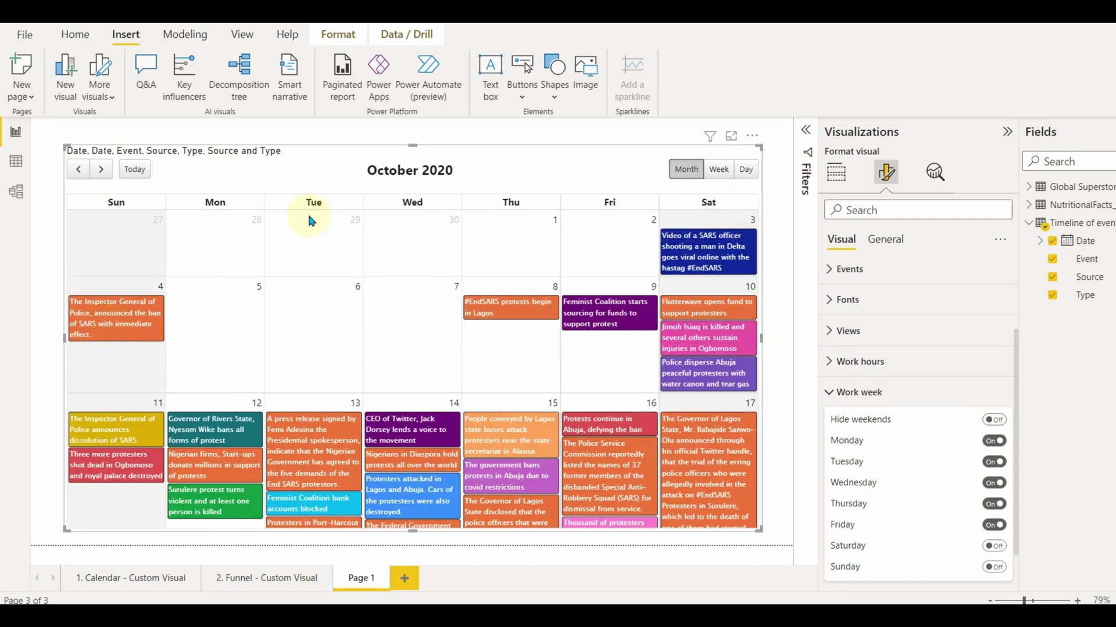
{"action": "left_click", "coordinate": [849, 400]}
{"action": "left_click", "coordinate": [841, 520]}
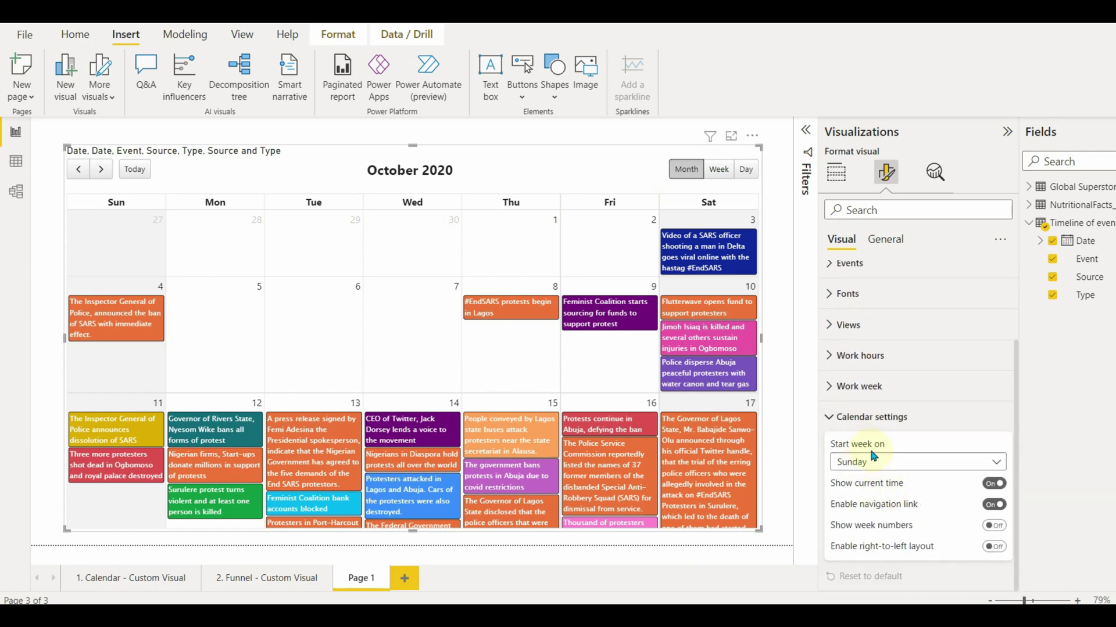
{"action": "left_click", "coordinate": [876, 468]}
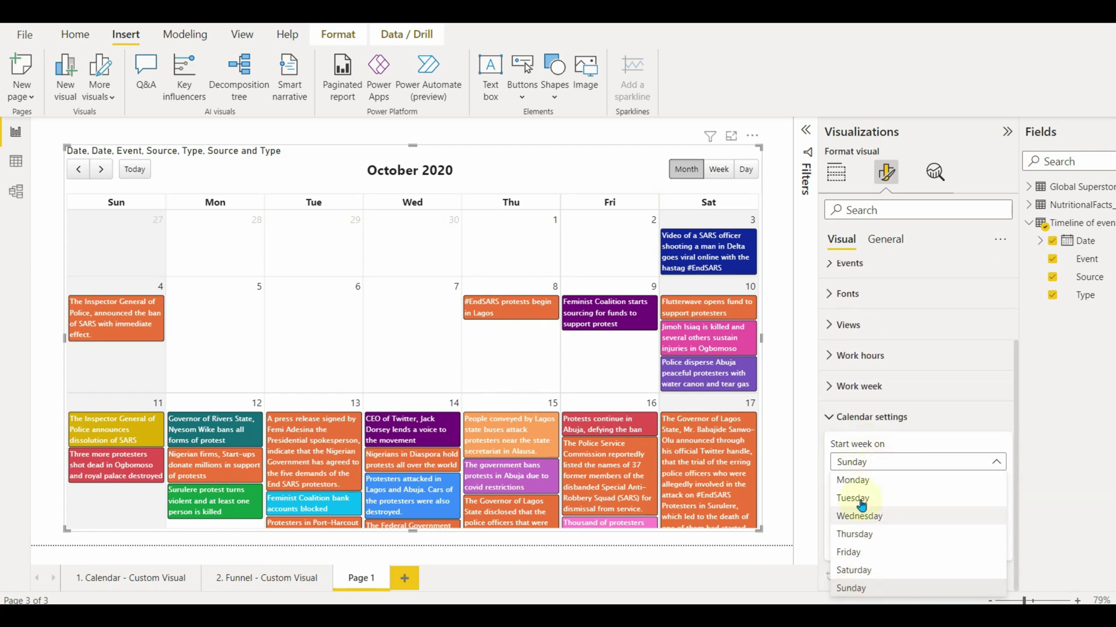
{"action": "left_click", "coordinate": [929, 421]}
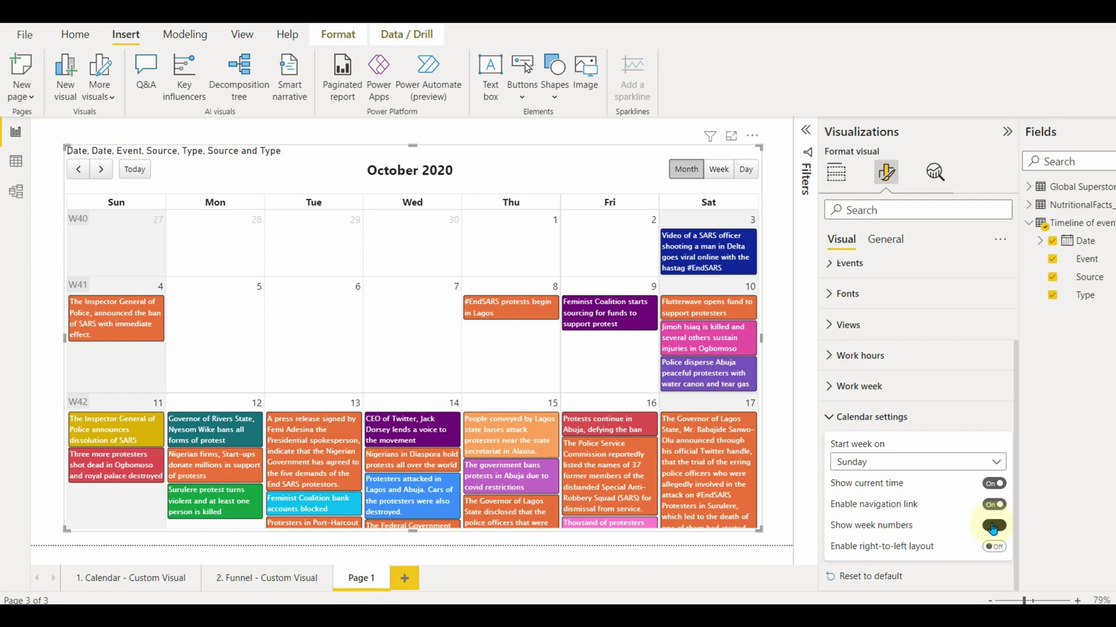
{"action": "left_click", "coordinate": [991, 546]}
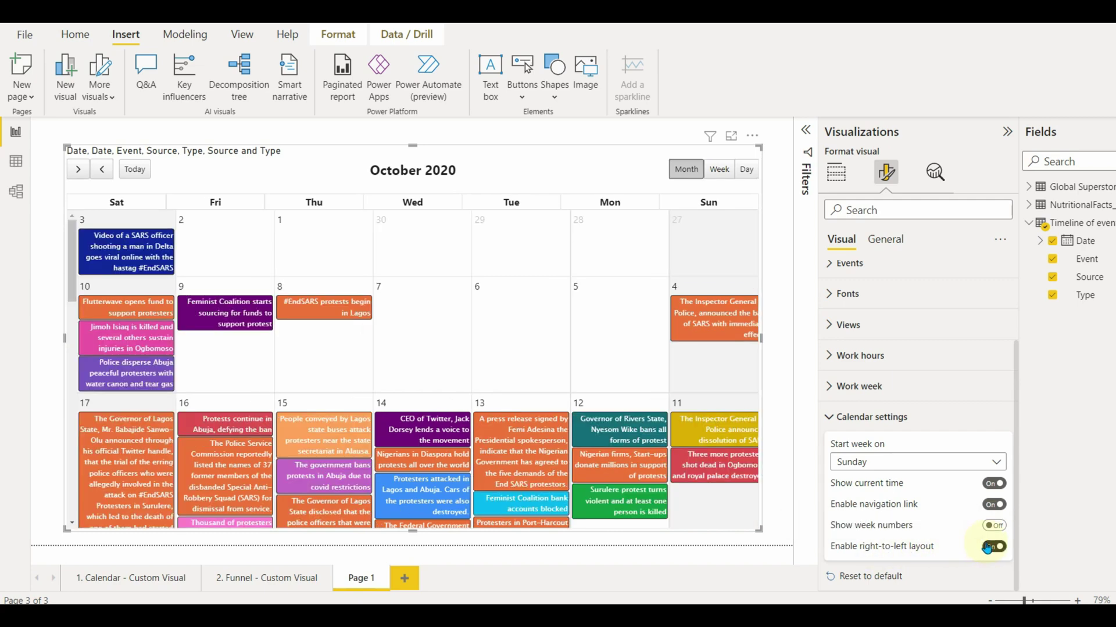
{"action": "left_click", "coordinate": [992, 547]}
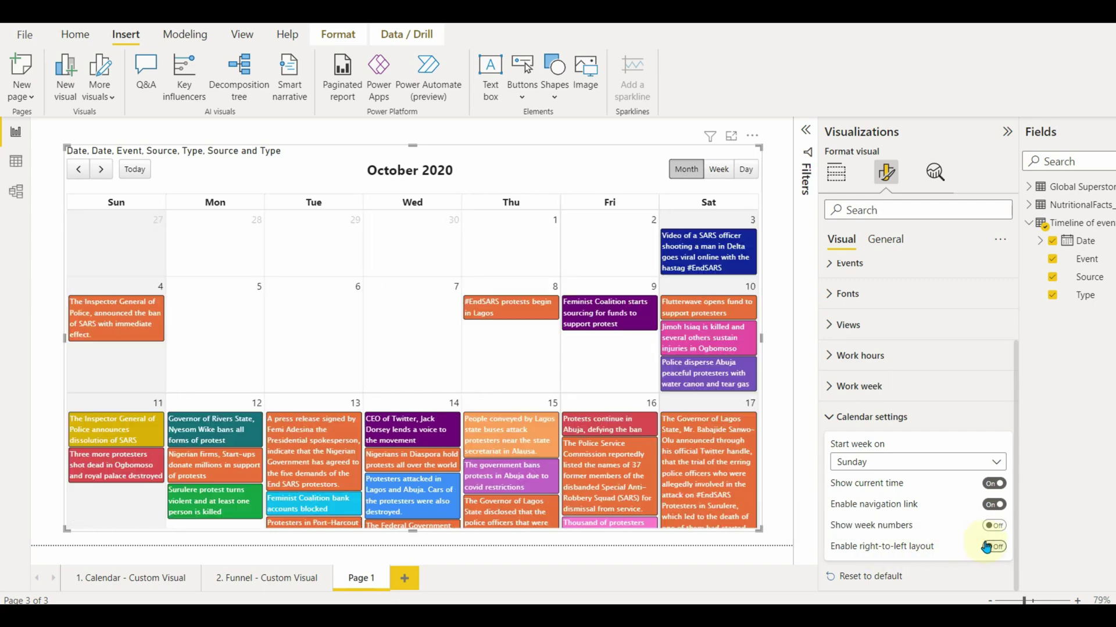
{"action": "left_click", "coordinate": [869, 416]}
{"action": "left_click", "coordinate": [633, 133]}
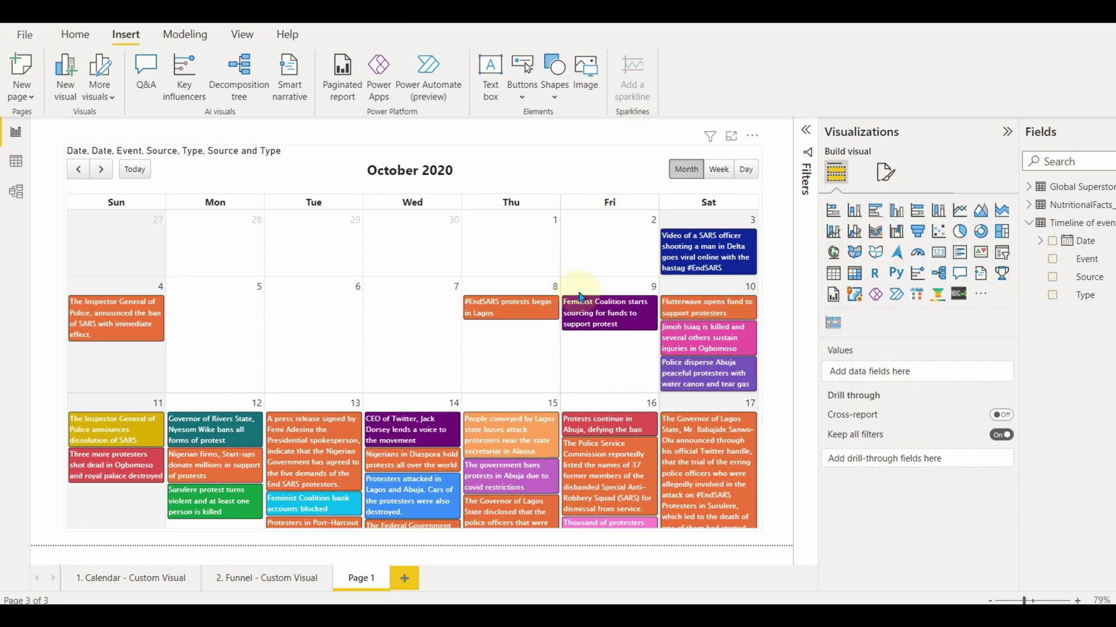
{"action": "scroll", "coordinate": [505, 356], "scroll_direction": "down", "scroll_amount": 1}
{"action": "scroll", "coordinate": [528, 366], "scroll_direction": "down", "scroll_amount": 1}
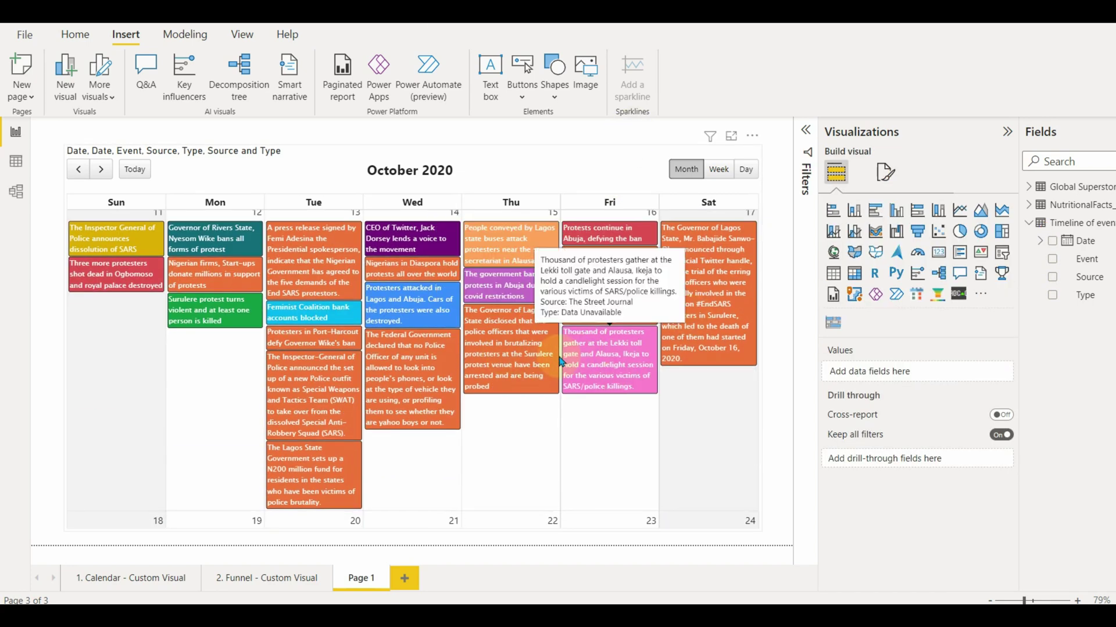
{"action": "scroll", "coordinate": [391, 424], "scroll_direction": "up", "scroll_amount": 2}
{"action": "left_click", "coordinate": [101, 171]}
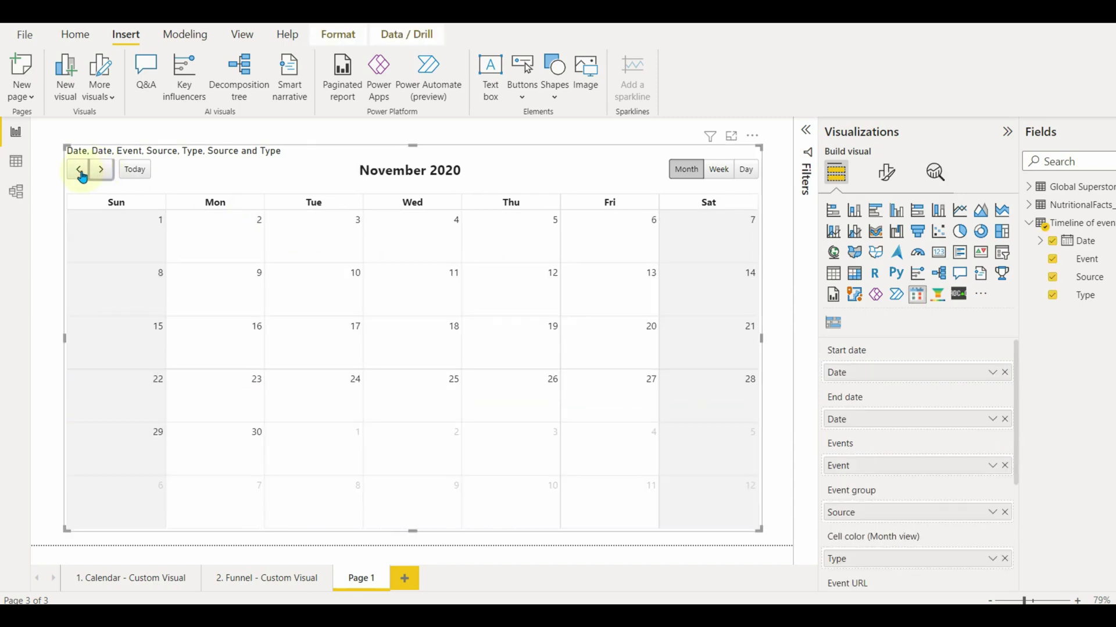
{"action": "left_click", "coordinate": [100, 171]}
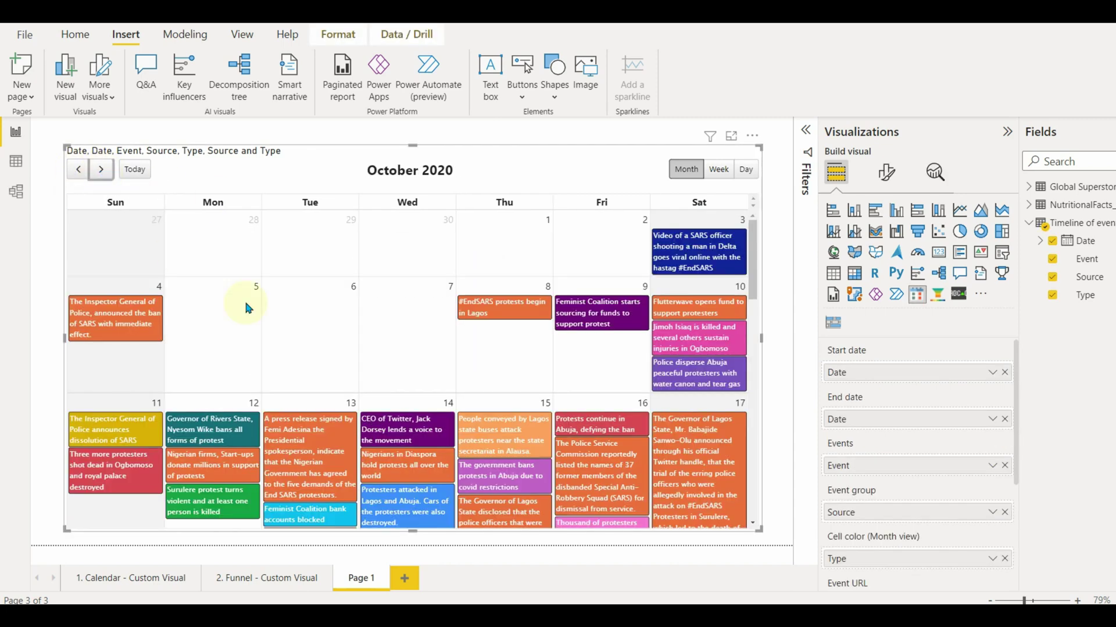
{"action": "scroll", "coordinate": [253, 310], "scroll_direction": "down", "scroll_amount": 2}
{"action": "left_click", "coordinate": [885, 171]}
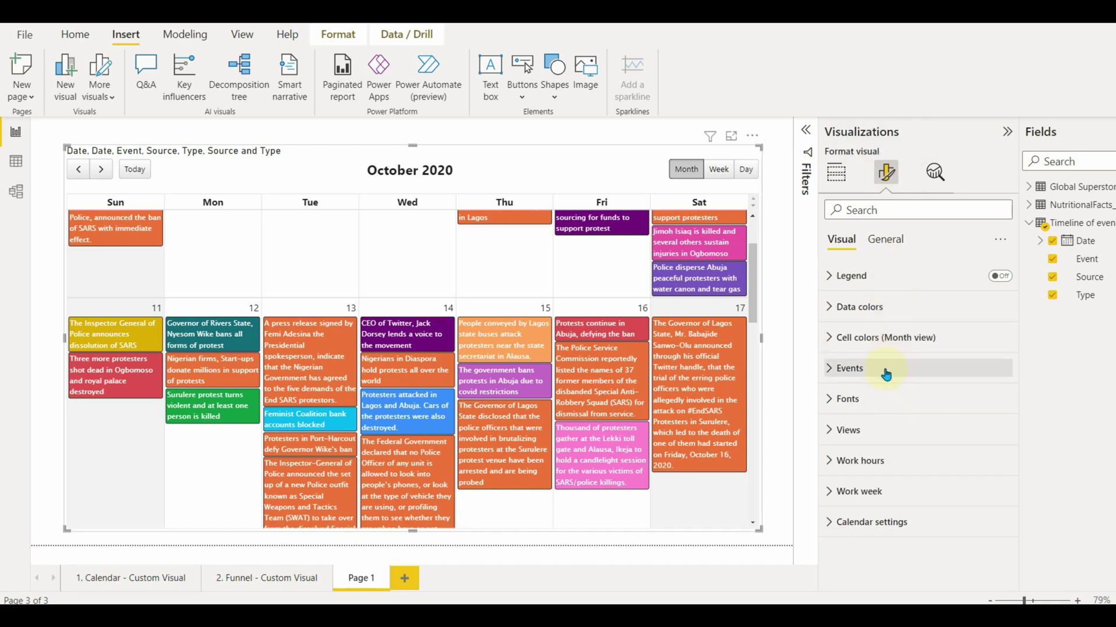
{"action": "left_click", "coordinate": [869, 368]}
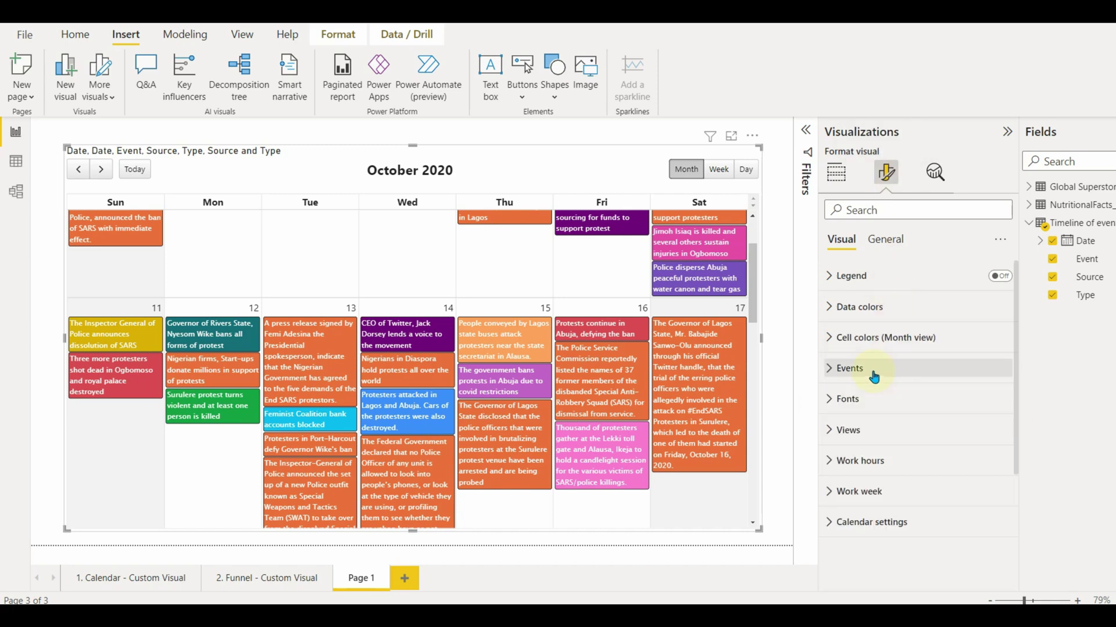
{"action": "left_click", "coordinate": [841, 338]}
{"action": "left_click", "coordinate": [874, 312]}
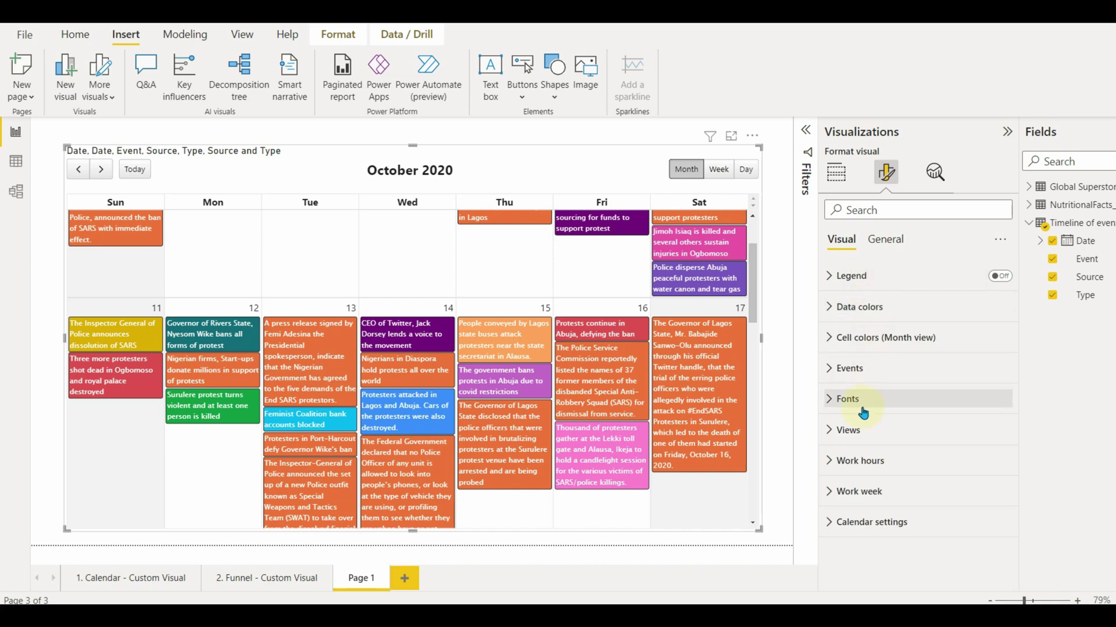
{"action": "left_click", "coordinate": [855, 430]}
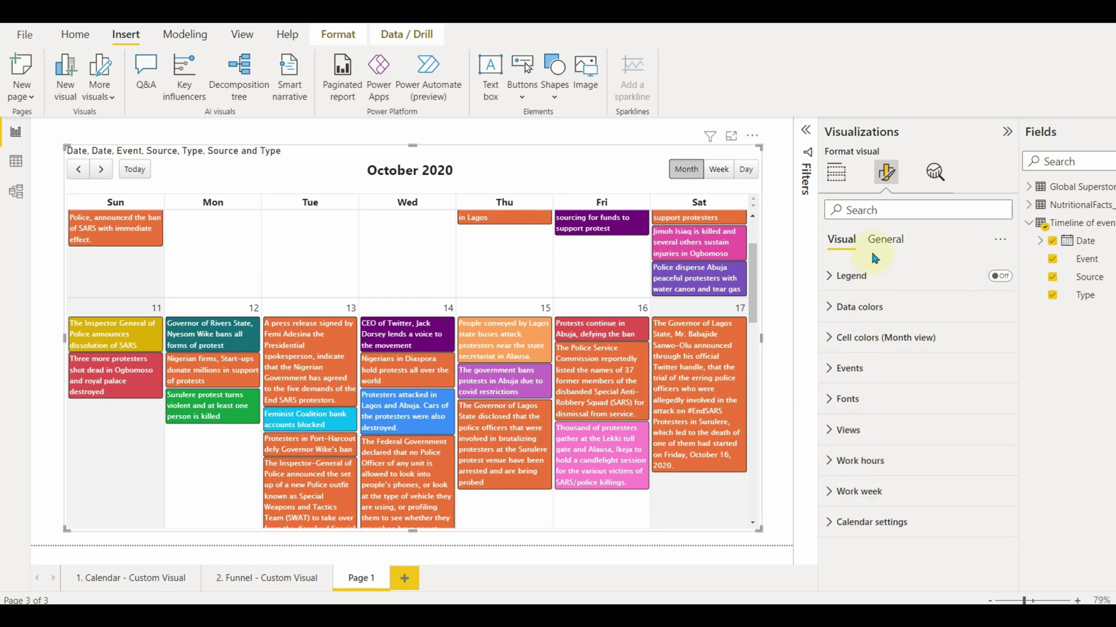
Switch off the title under General, check Effects, then deselect the calendar
{"action": "left_click", "coordinate": [885, 239]}
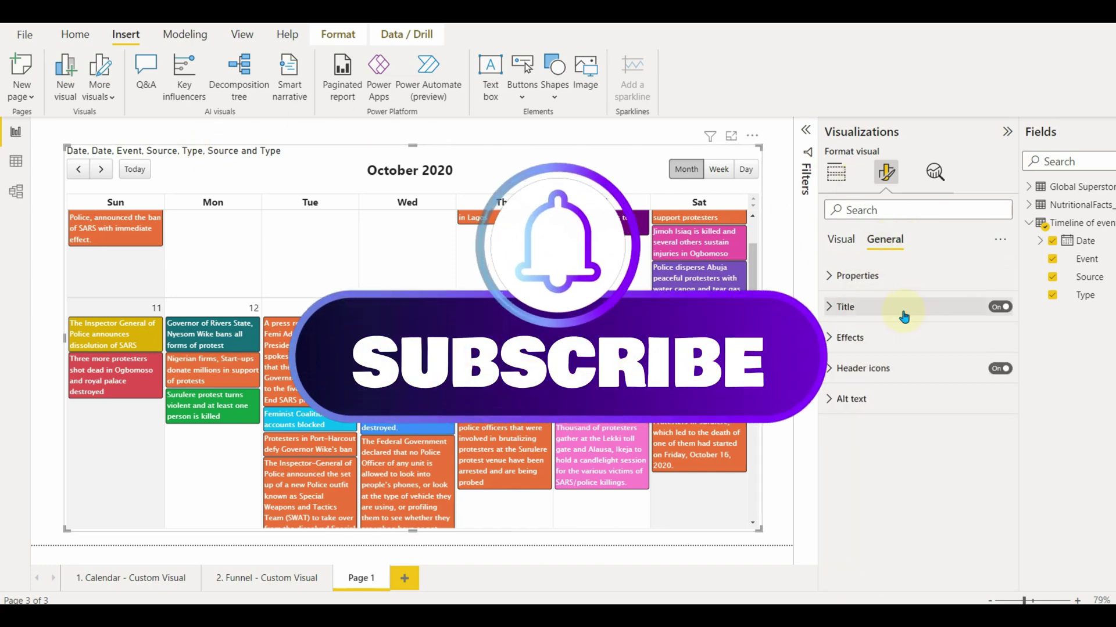
{"action": "left_click", "coordinate": [1000, 308]}
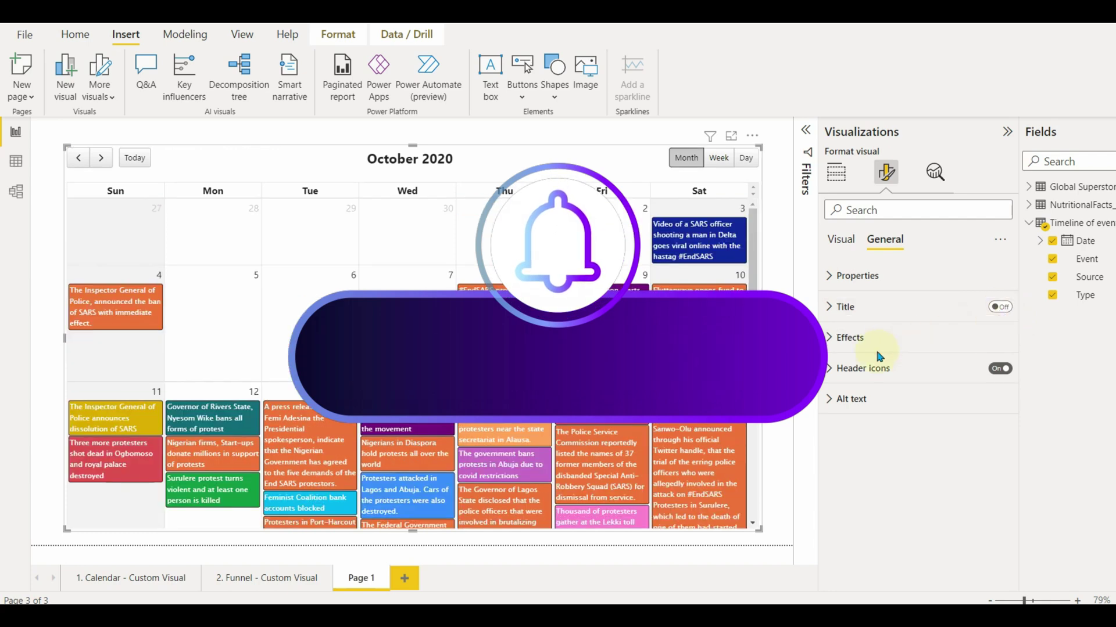
{"action": "left_click", "coordinate": [850, 337]}
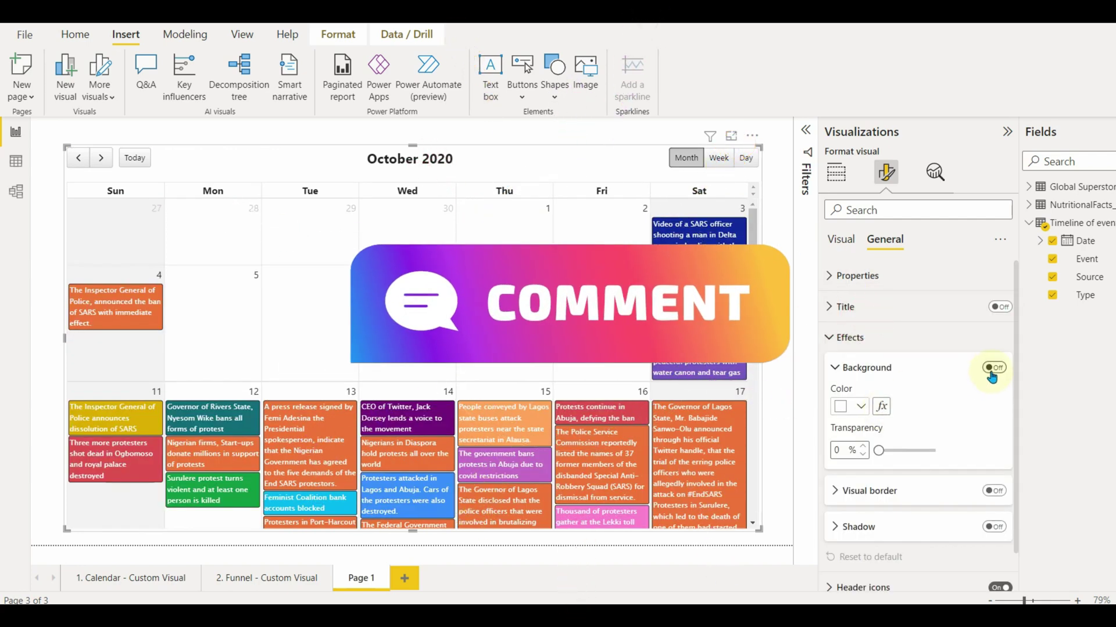
{"action": "left_click", "coordinate": [848, 340]}
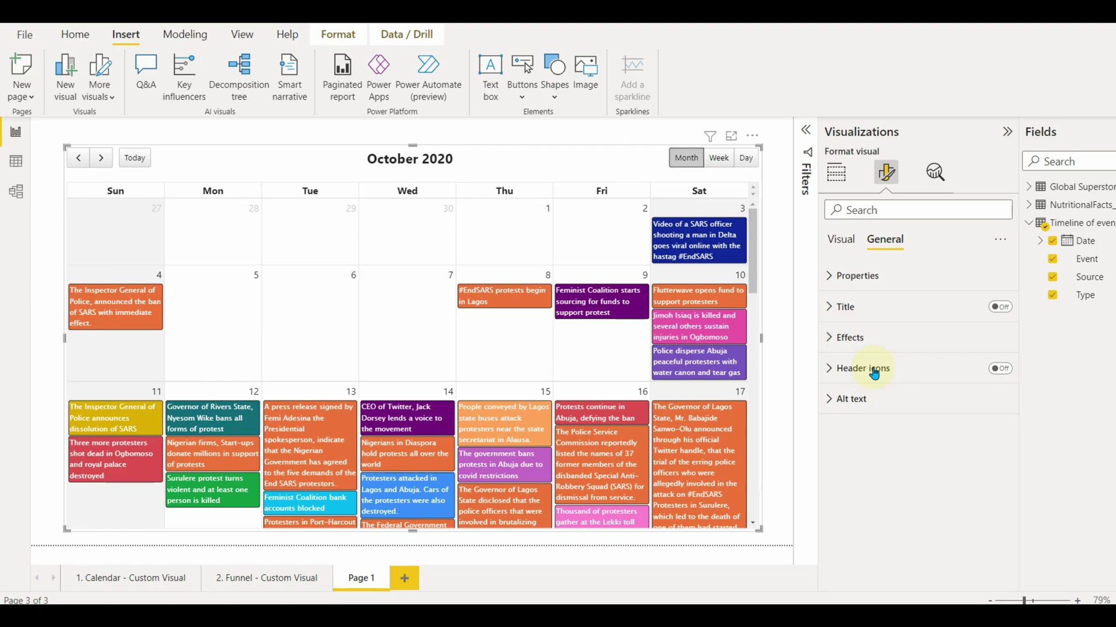
{"action": "left_click", "coordinate": [615, 137]}
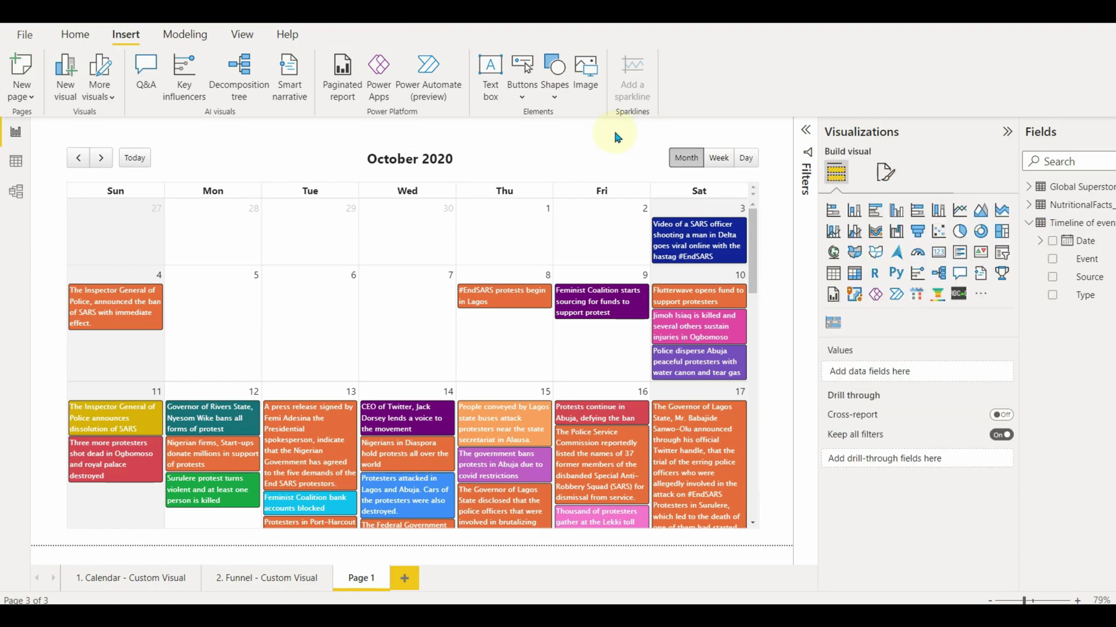